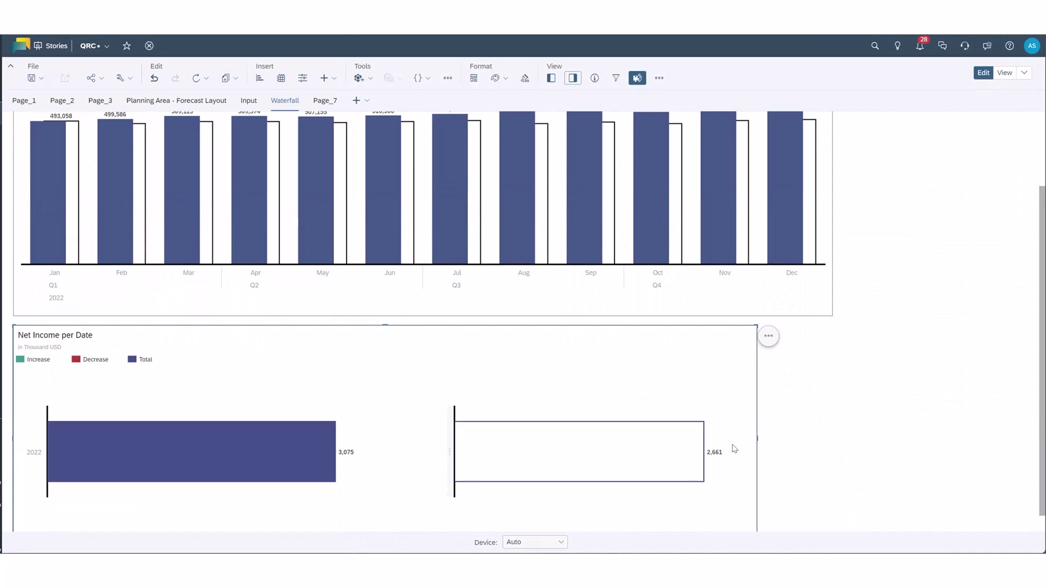
# Widen the Net Income per Date chart by dragging its right edge
pyautogui.scroll(-2, 732, 444)
pyautogui.moveTo(755, 419); pyautogui.dragTo(832, 419)
pyautogui.scroll(2, 336, 392)
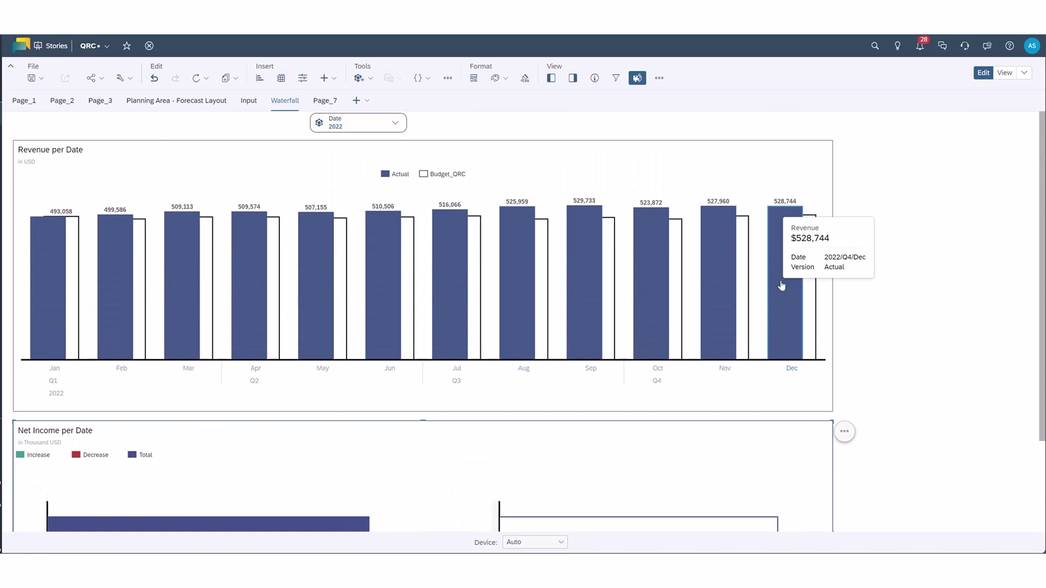
pyautogui.scroll(-2, 285, 465)
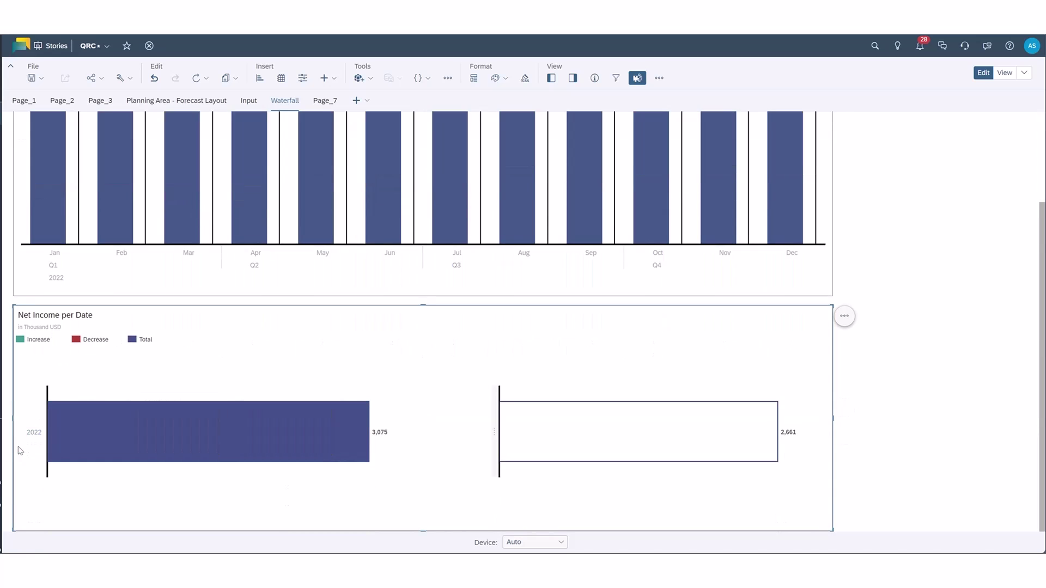
# Expand the 2022 Net Income total by Account into Operating Margin and Investment Spend
pyautogui.rightClick(33, 434)
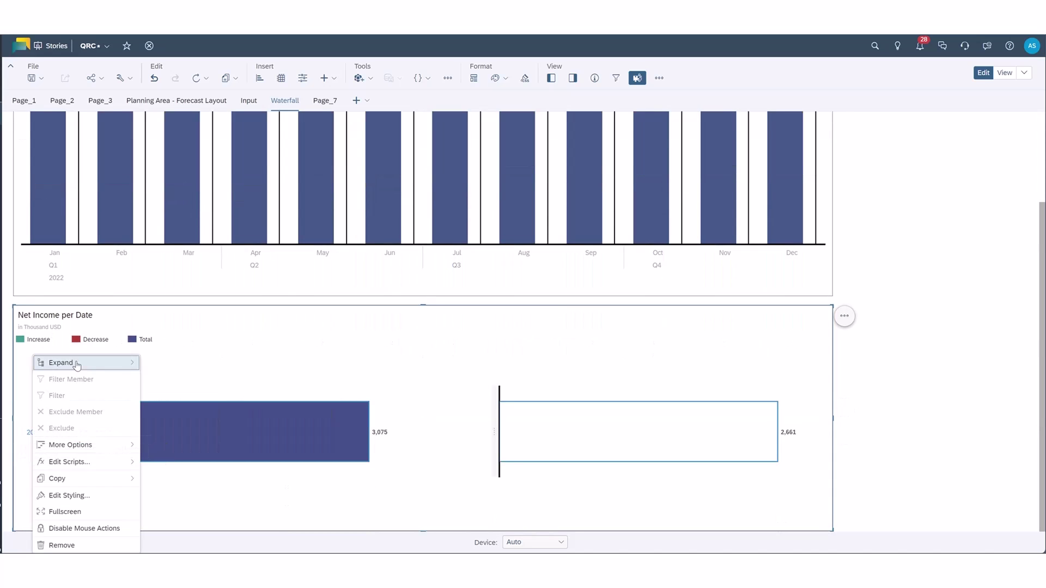
pyautogui.moveTo(78, 365)
pyautogui.click(156, 379)
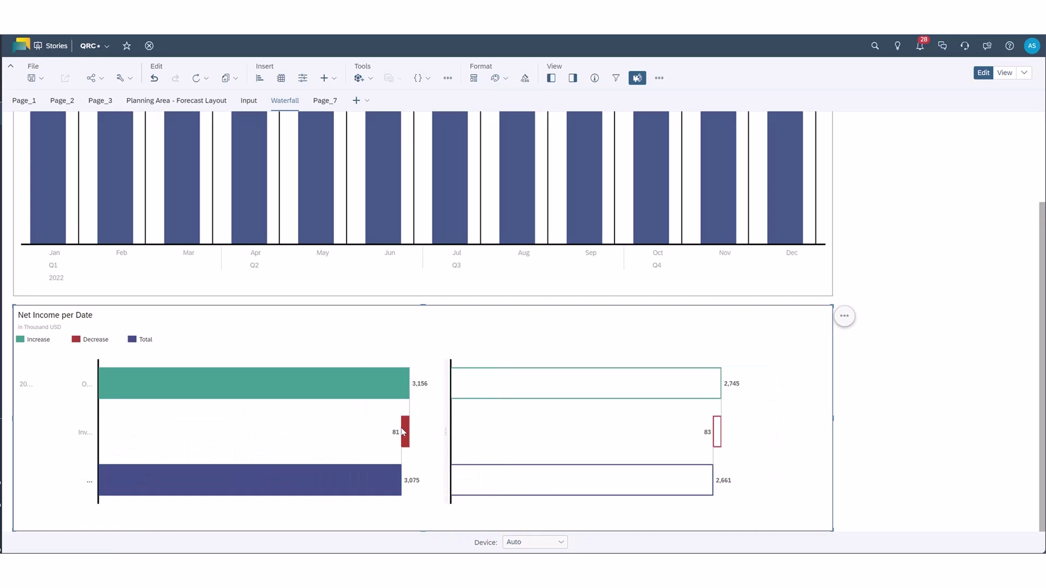
pyautogui.moveTo(404, 432)
pyautogui.moveTo(394, 382)
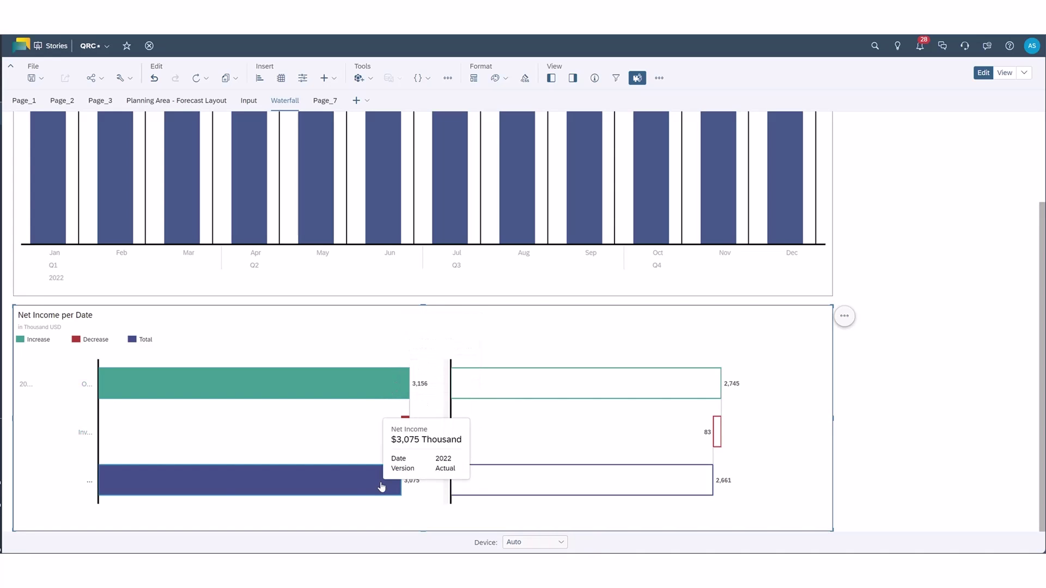
pyautogui.scroll(3, 430, 374)
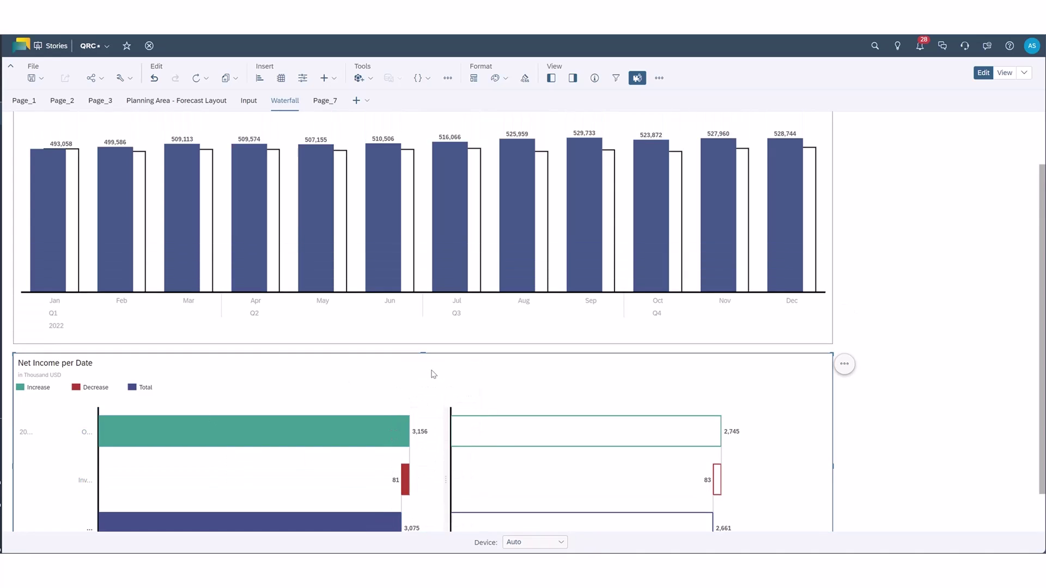
pyautogui.click(593, 310)
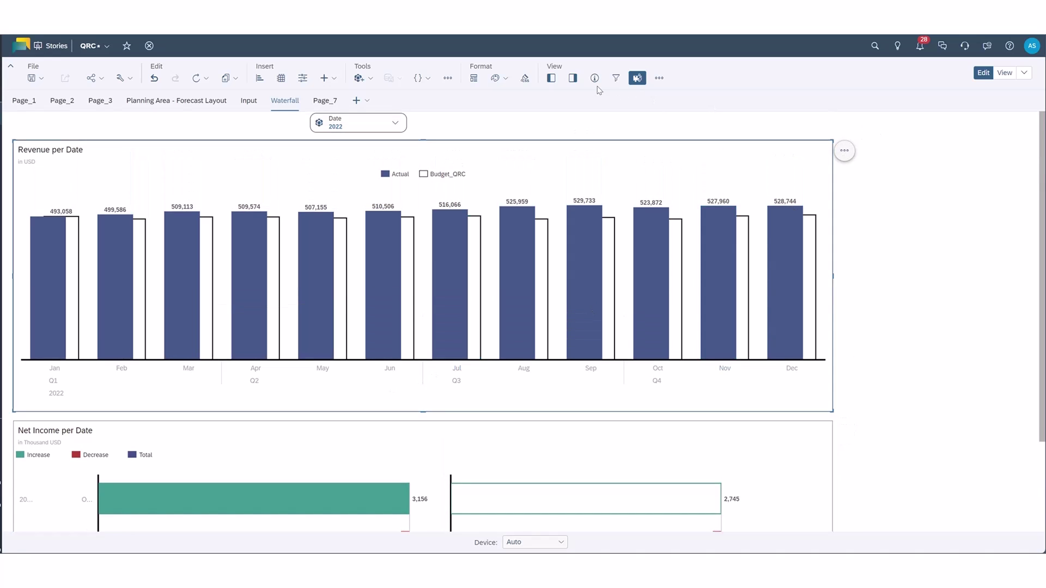
# Add a Version variance of Actual versus Budget_QRC to Revenue per Date, shown as a waterfall
pyautogui.click(572, 78)
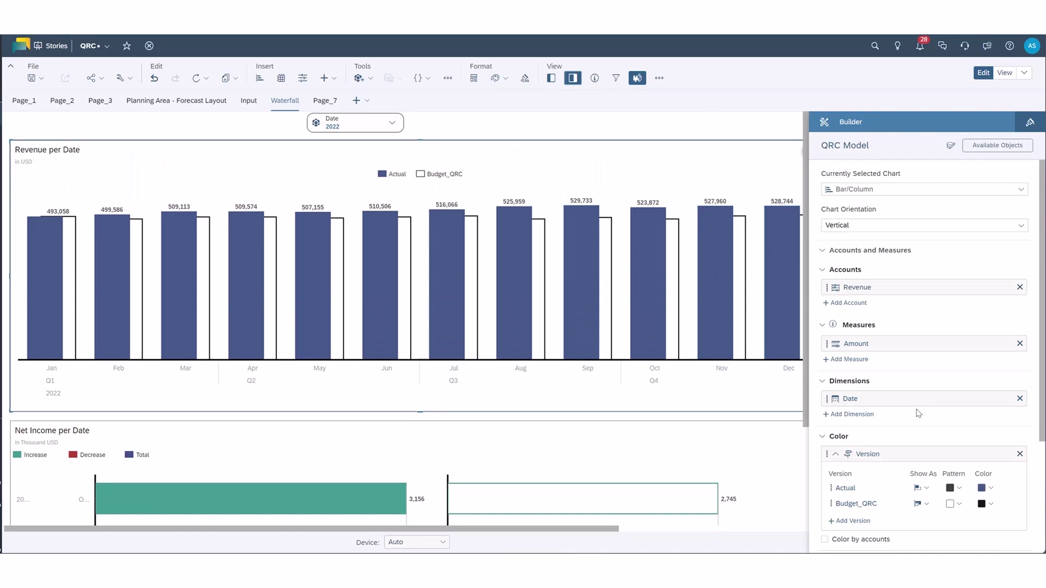
pyautogui.scroll(-3, 919, 419)
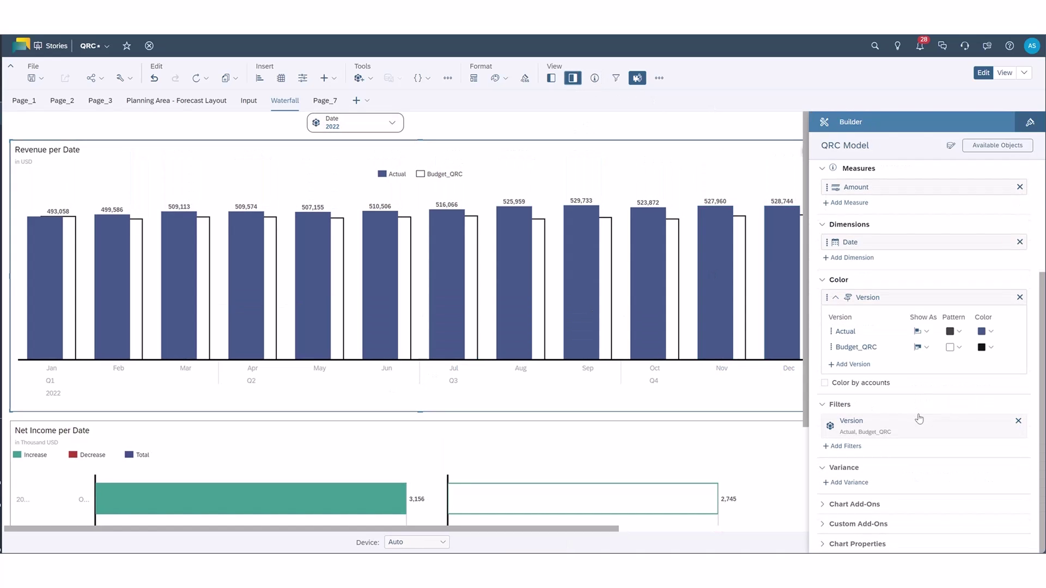
pyautogui.click(849, 482)
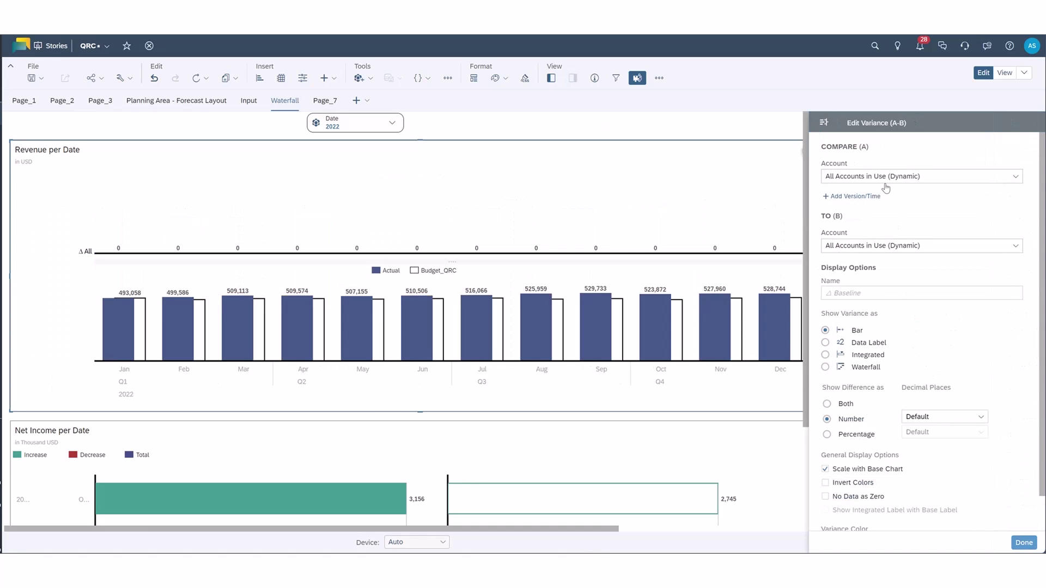
pyautogui.click(877, 198)
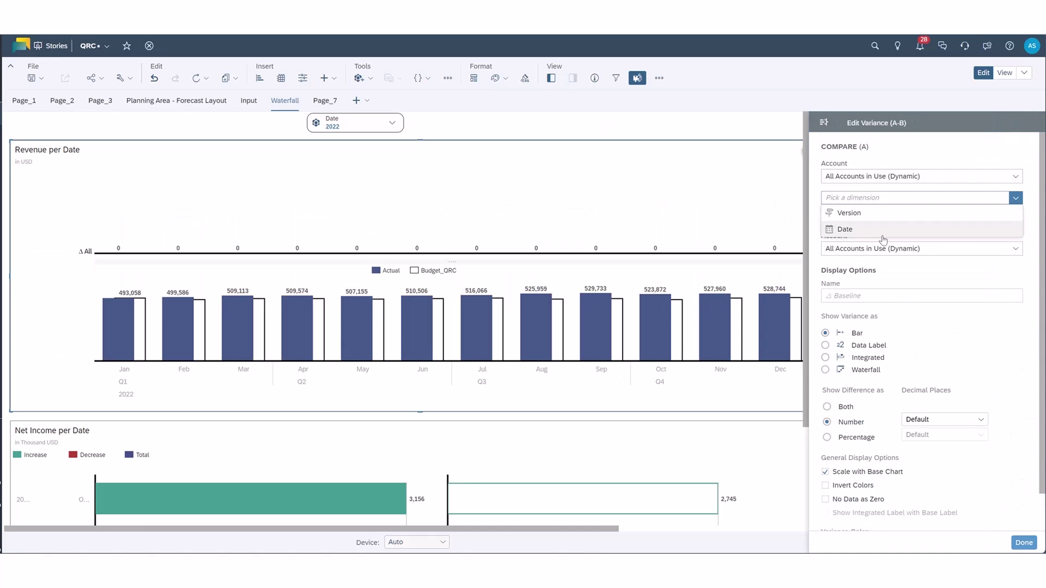
pyautogui.click(856, 217)
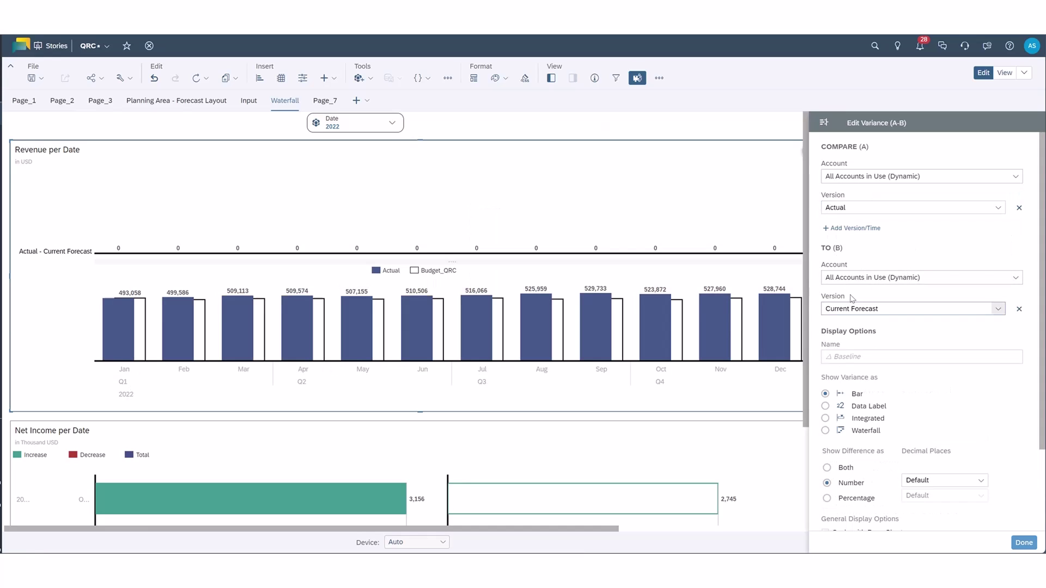
pyautogui.click(997, 309)
pyautogui.click(858, 355)
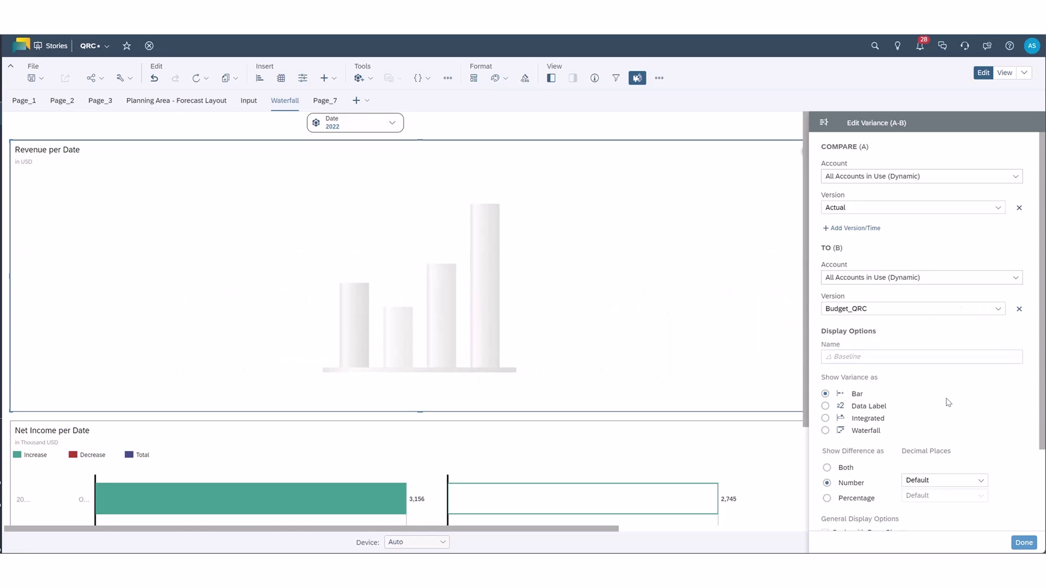
pyautogui.click(905, 428)
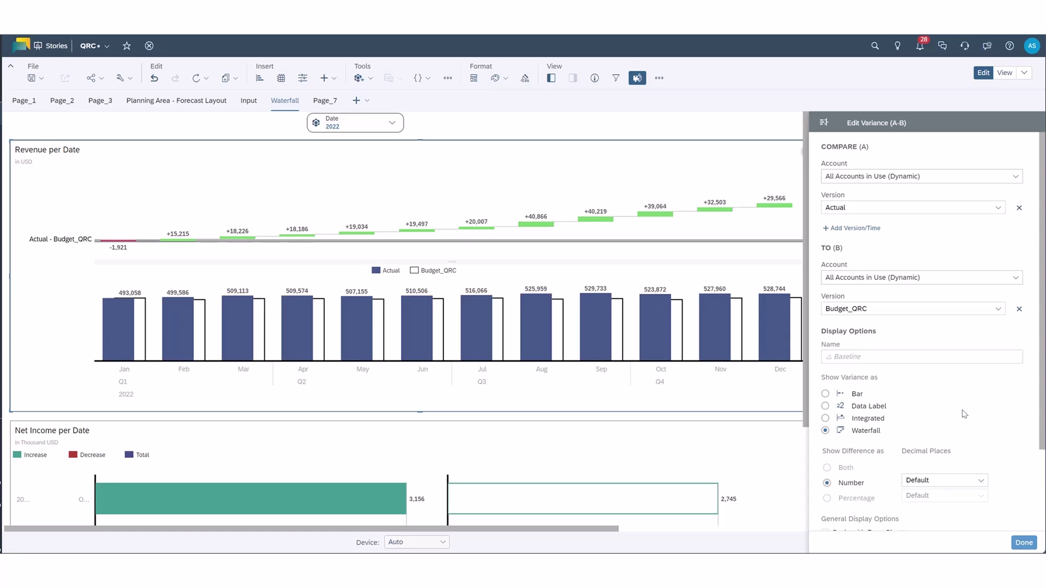
# Leave Scale with Base Chart unchecked for the Actual − Budget_QRC revenue variance
pyautogui.scroll(-3, 965, 411)
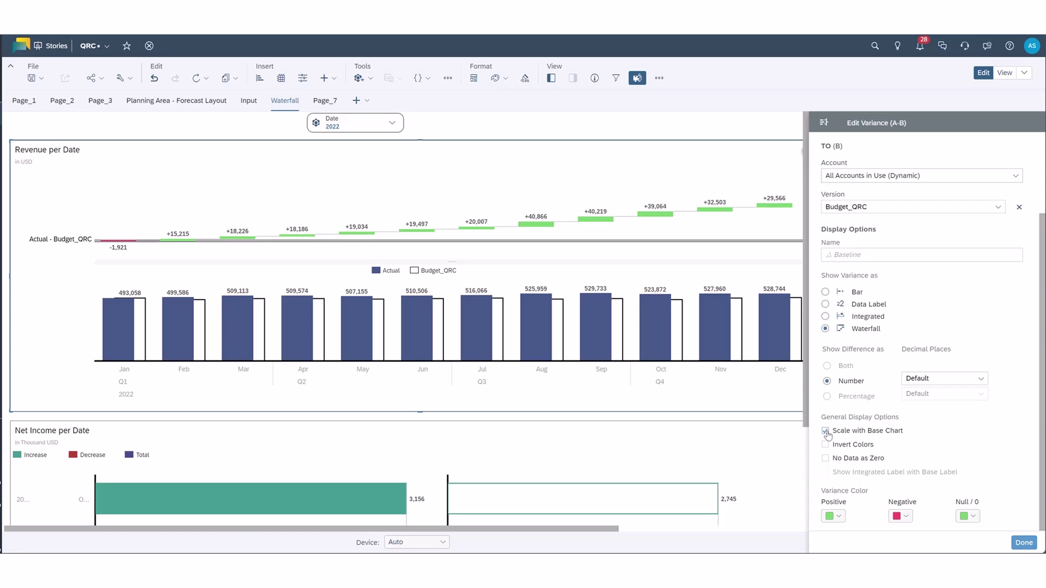
pyautogui.click(825, 431)
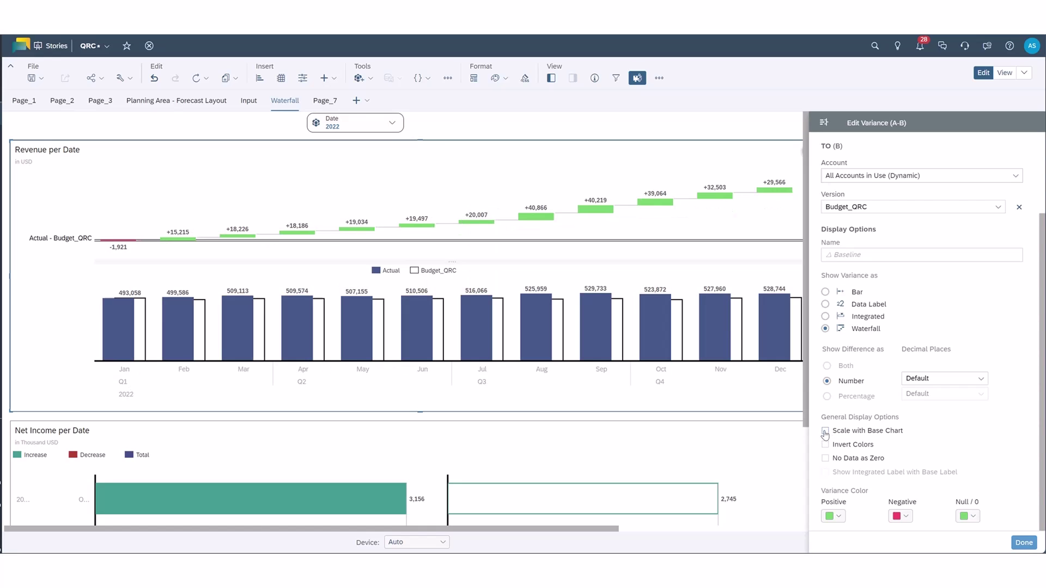
pyautogui.click(826, 432)
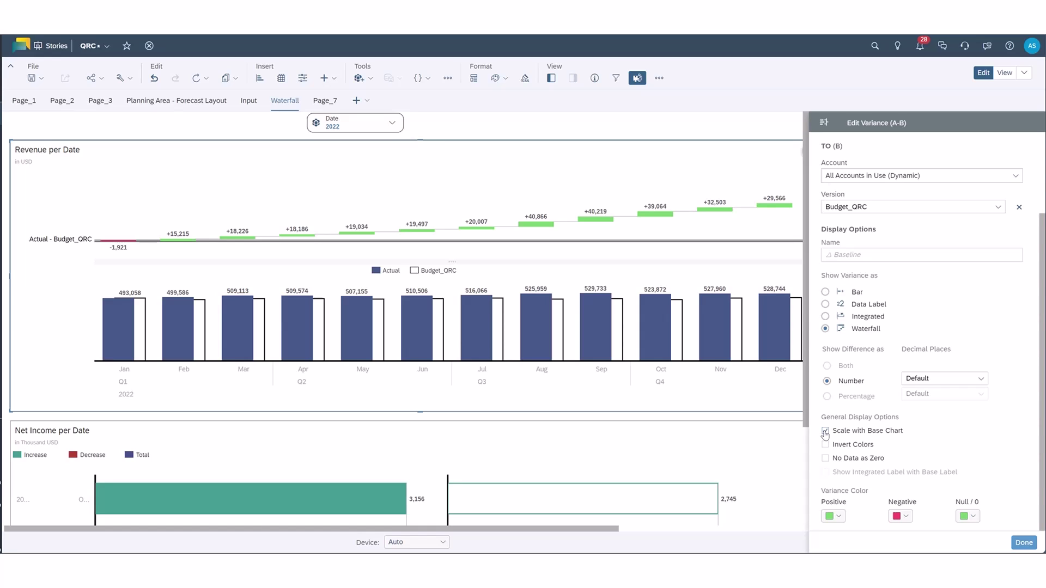
pyautogui.click(826, 432)
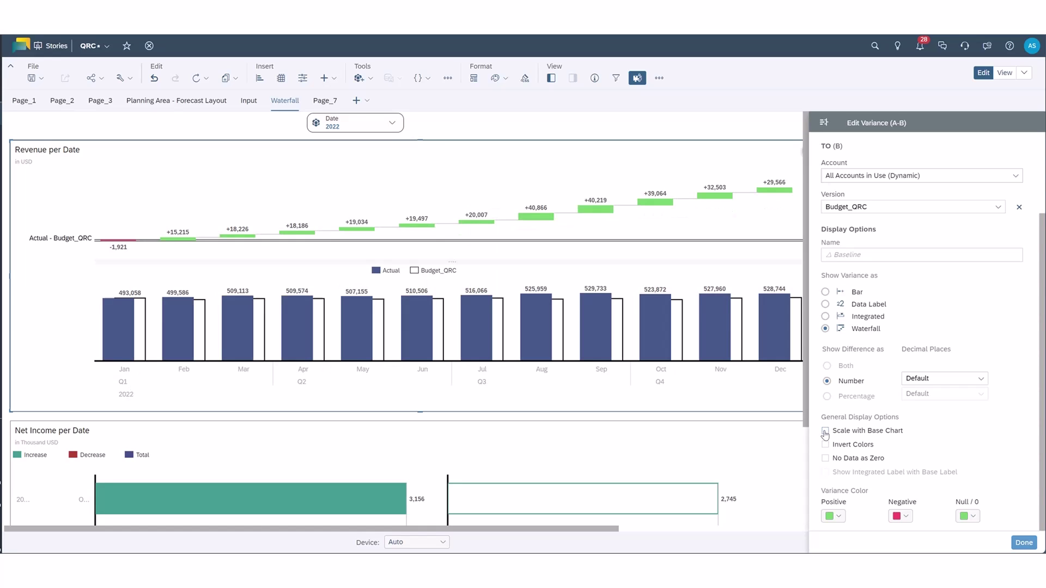
pyautogui.click(826, 431)
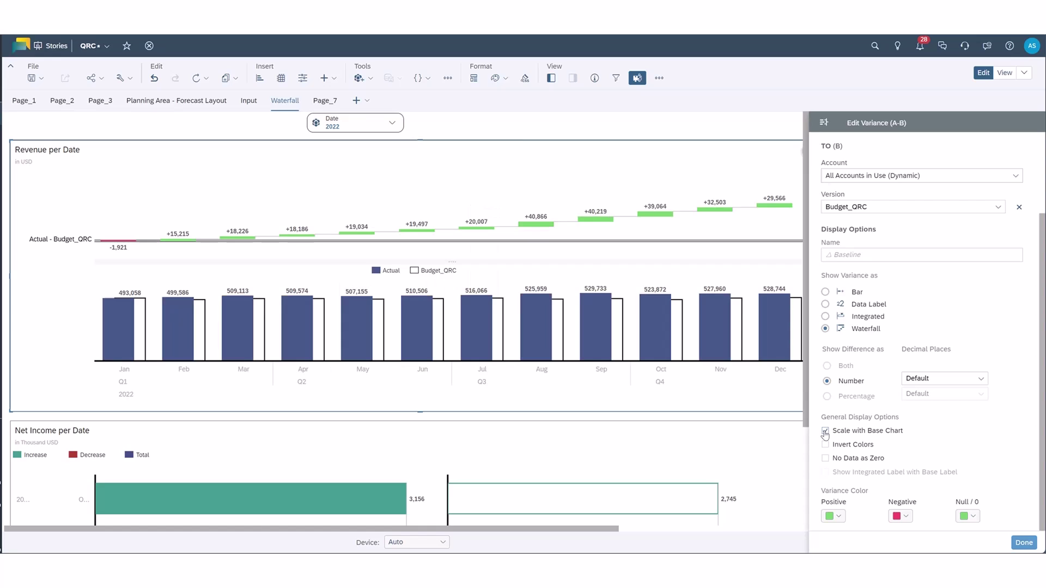
pyautogui.click(826, 432)
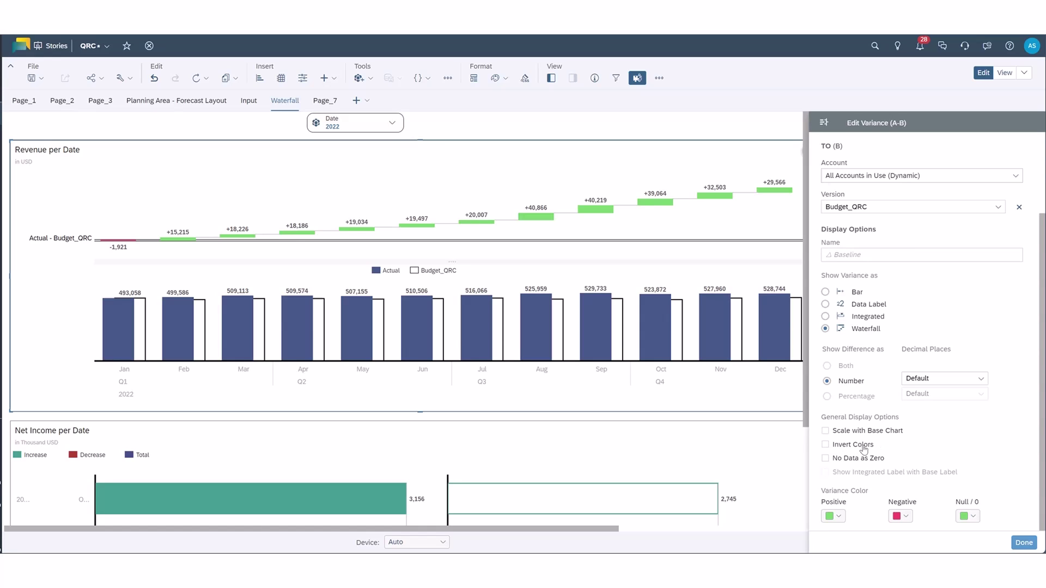
pyautogui.scroll(4, 863, 450)
# Replace the chart's Revenue and Operating Expense accounts with Net Income only
pyautogui.click(1023, 542)
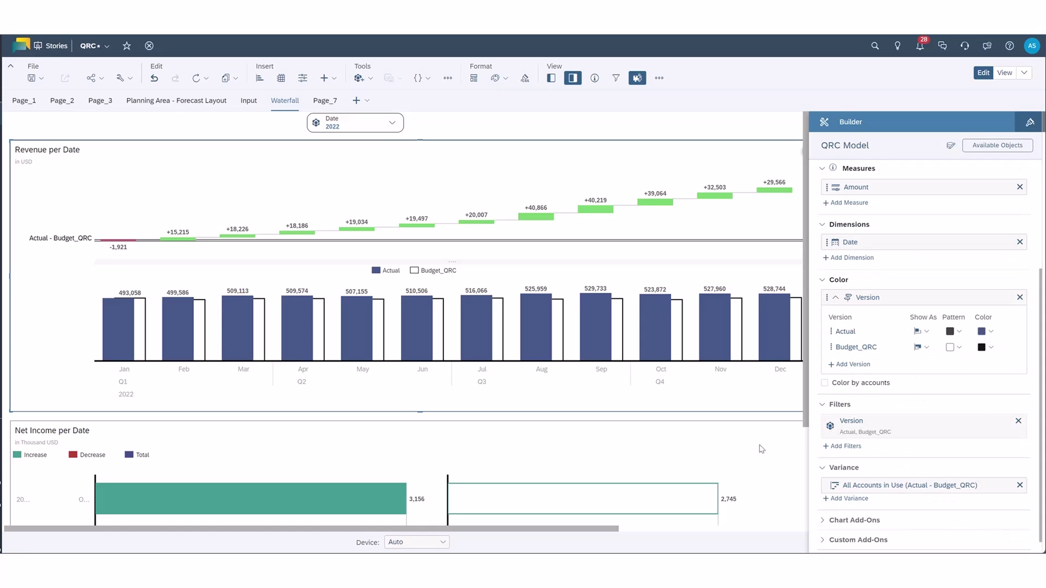
pyautogui.moveTo(184, 243)
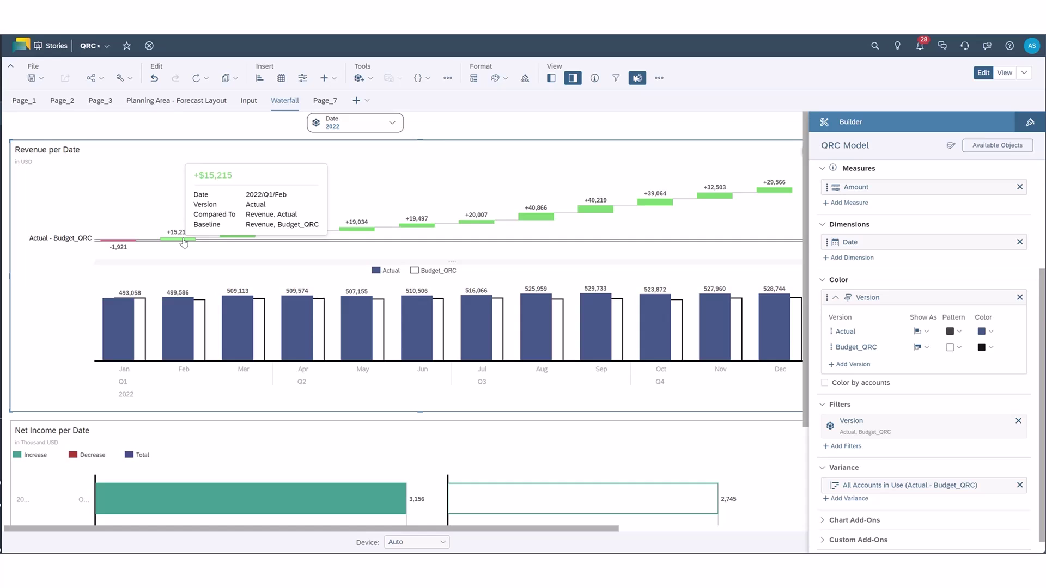
pyautogui.moveTo(237, 240)
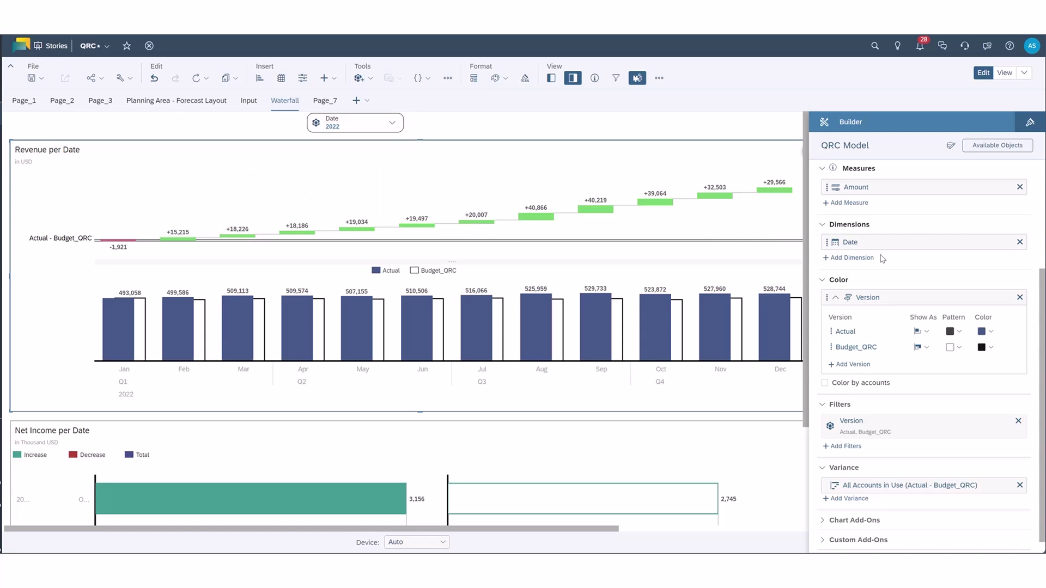
pyautogui.scroll(3, 882, 259)
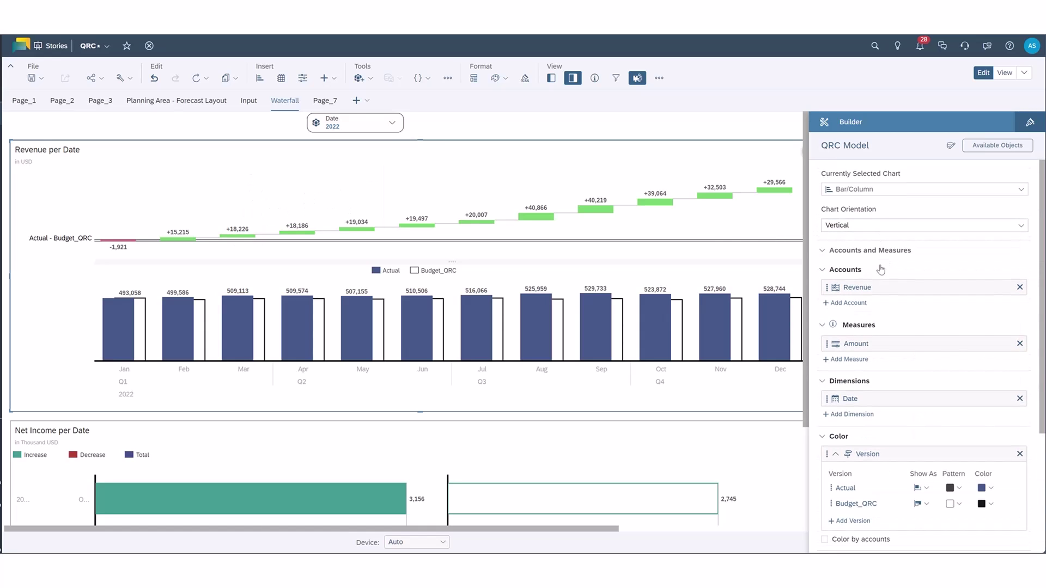
pyautogui.click(848, 303)
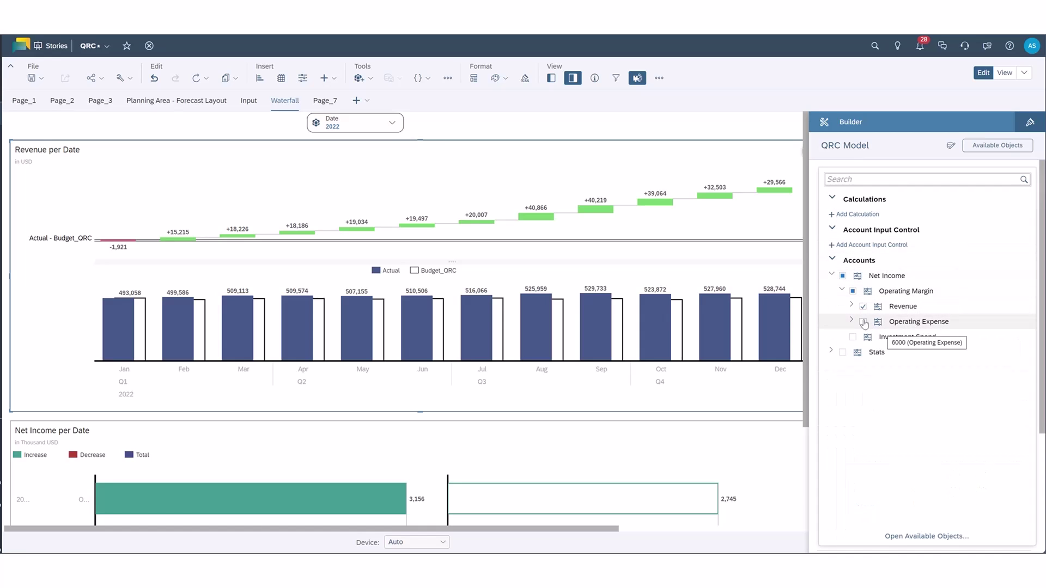
pyautogui.click(863, 322)
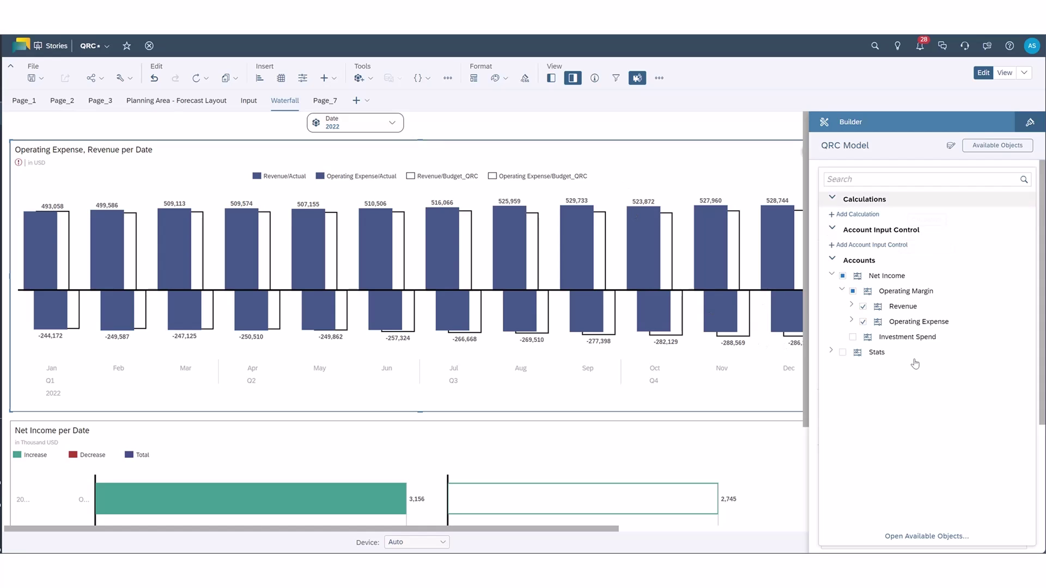
pyautogui.click(863, 306)
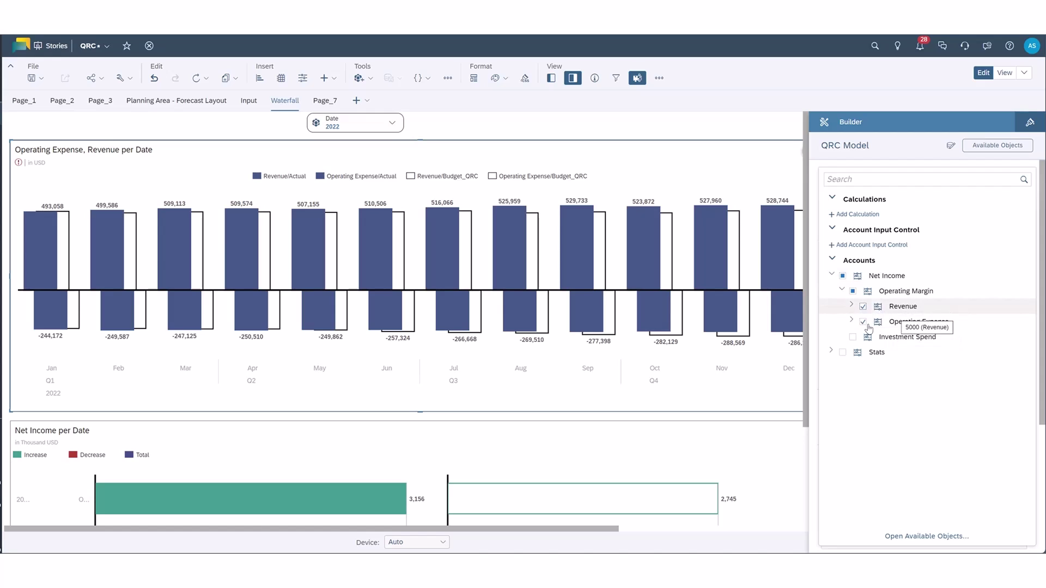
pyautogui.click(863, 321)
pyautogui.click(843, 276)
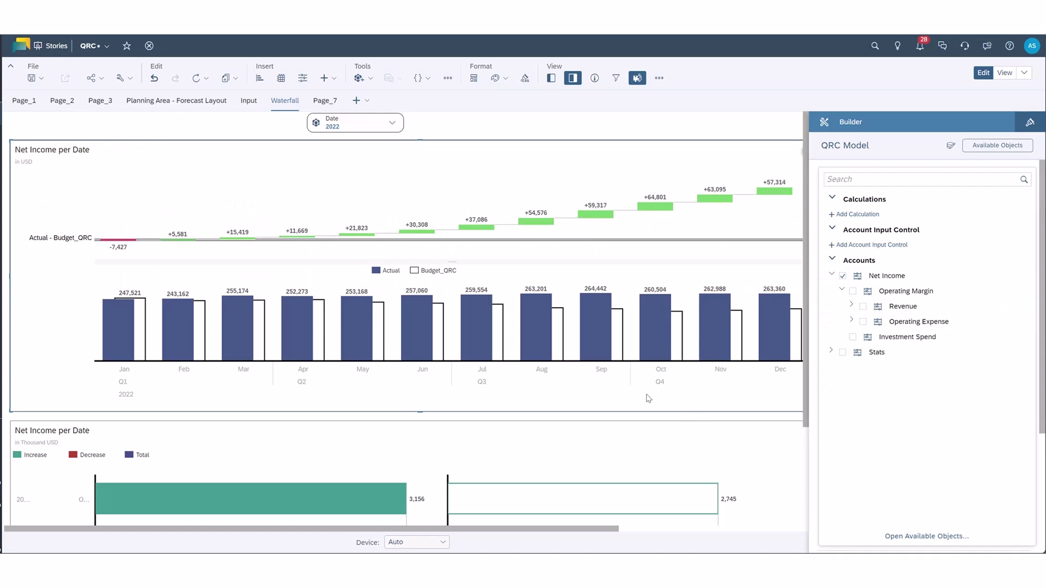
# Try hatched and dotted Budget_QRC bar patterns, then return them to the empty white swatch
pyautogui.click(648, 399)
pyautogui.scroll(-3, 954, 436)
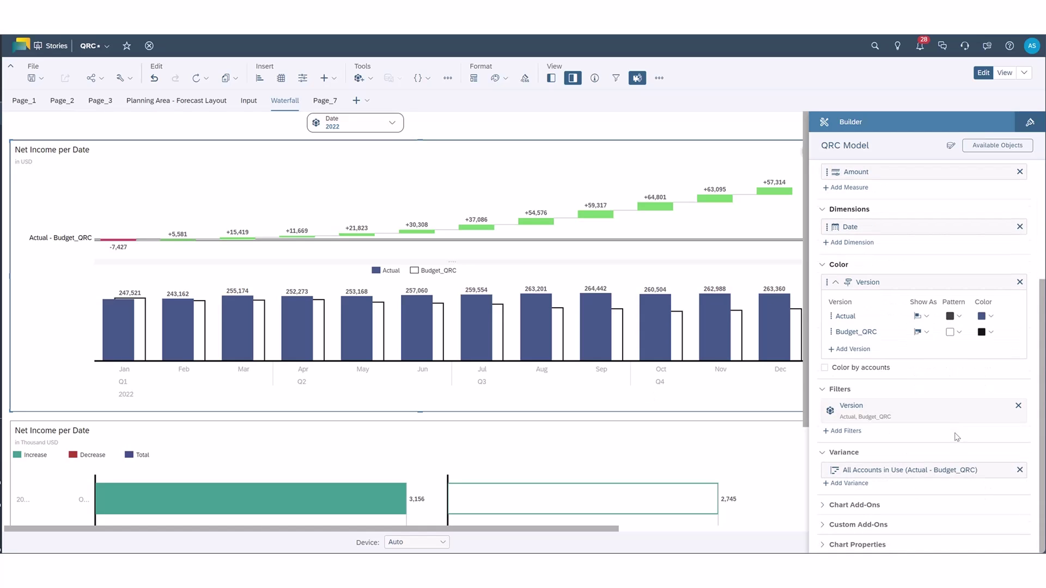
pyautogui.scroll(1, 957, 437)
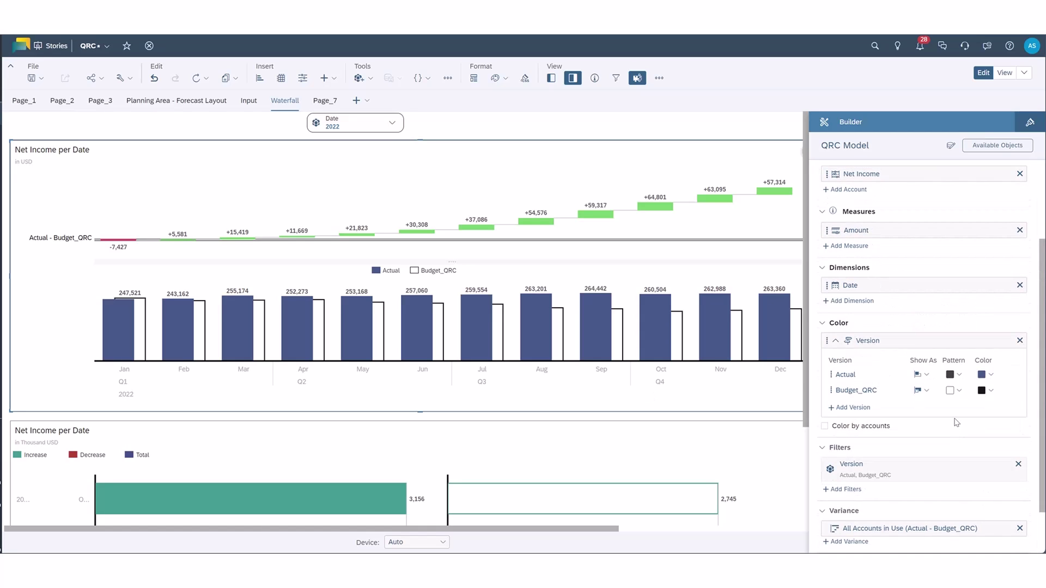
pyautogui.moveTo(738, 349)
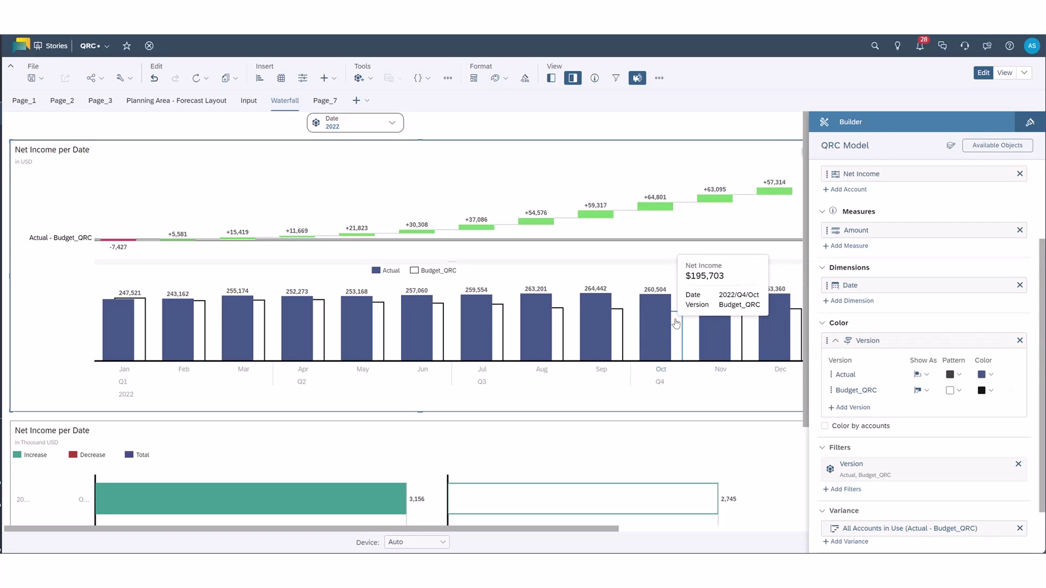
pyautogui.click(950, 391)
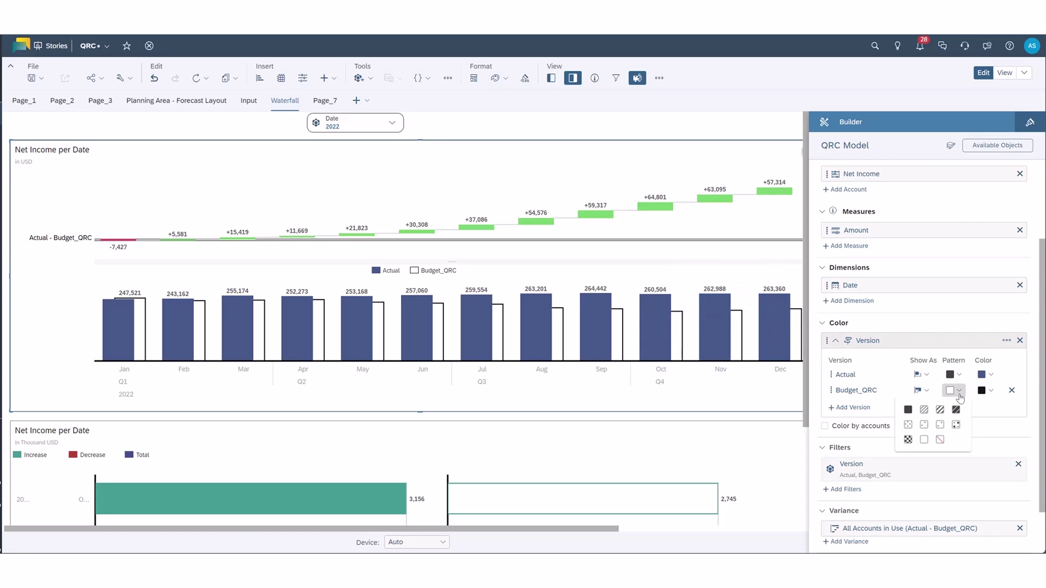
pyautogui.click(957, 412)
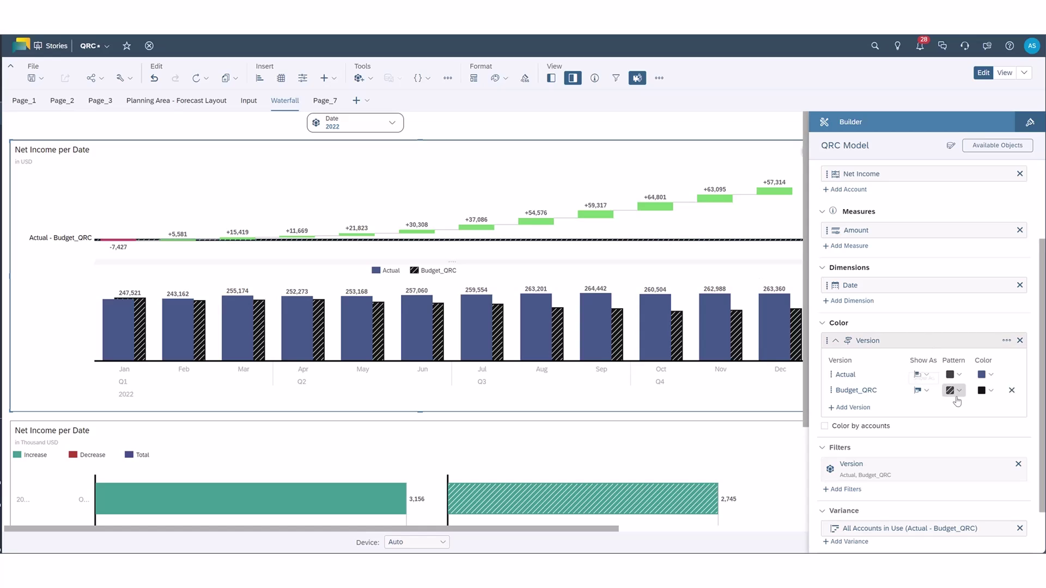
pyautogui.click(959, 394)
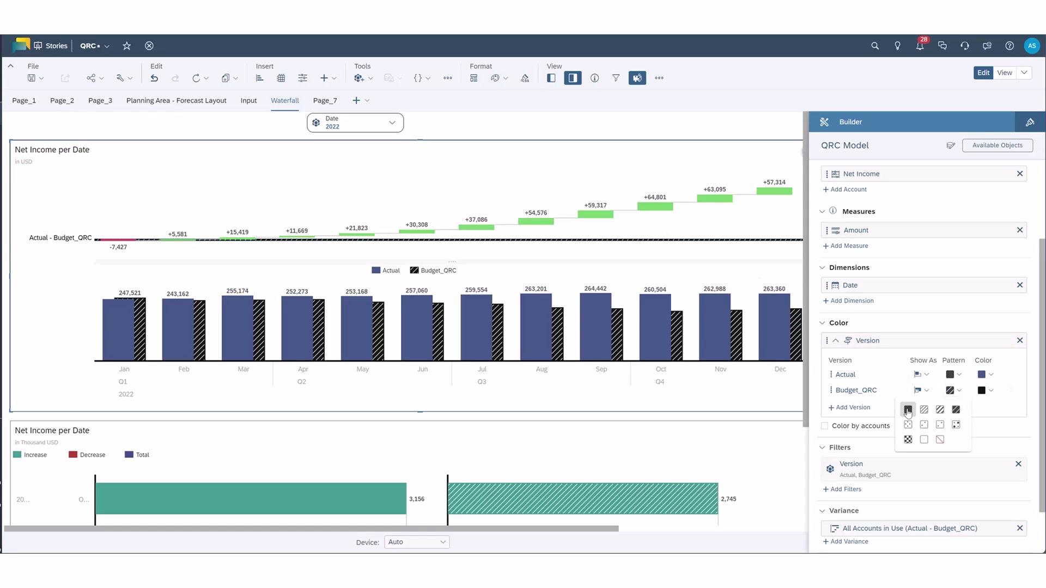
pyautogui.click(909, 425)
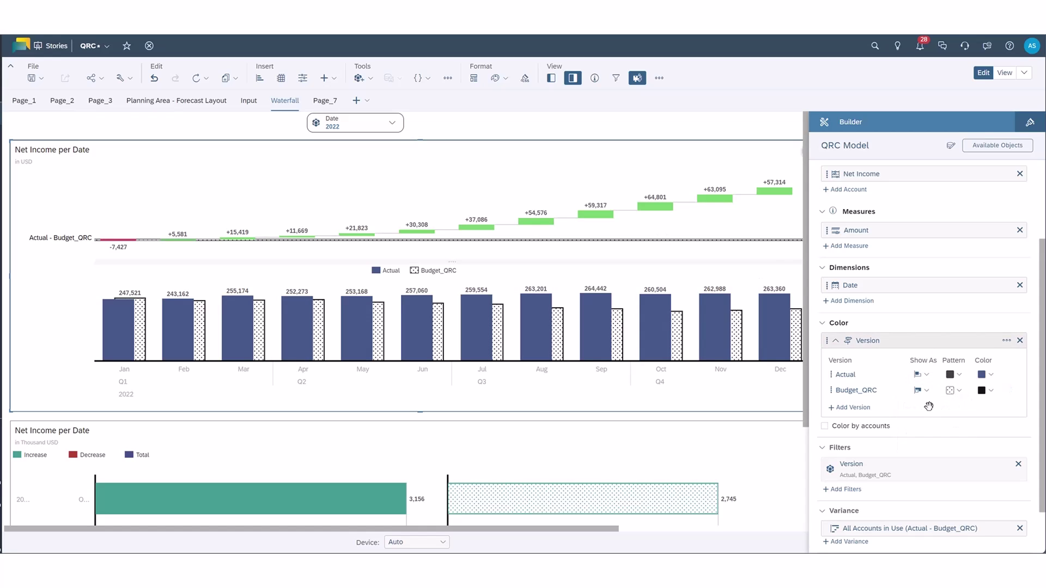
pyautogui.click(955, 392)
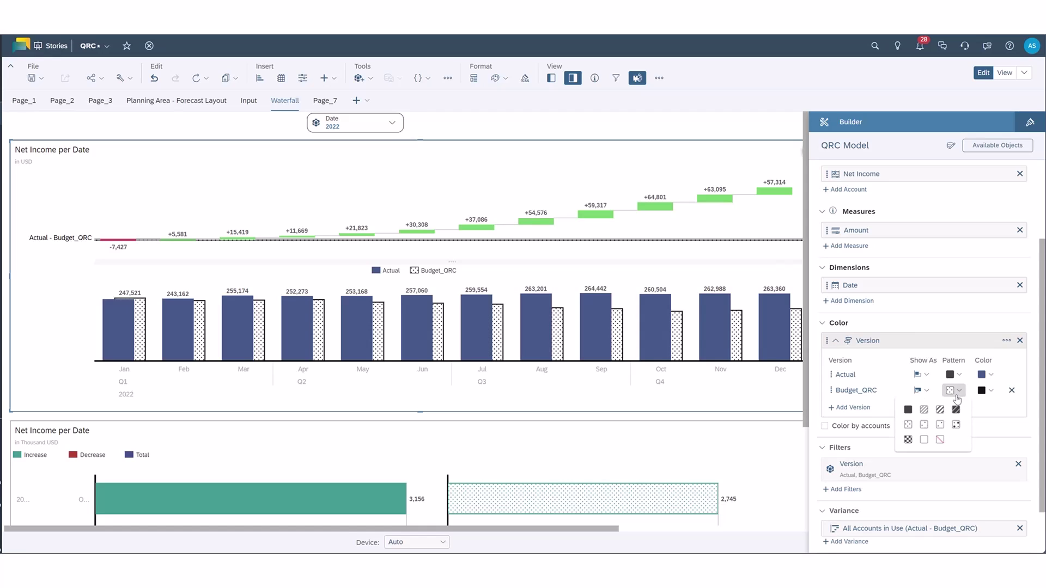
pyautogui.click(924, 440)
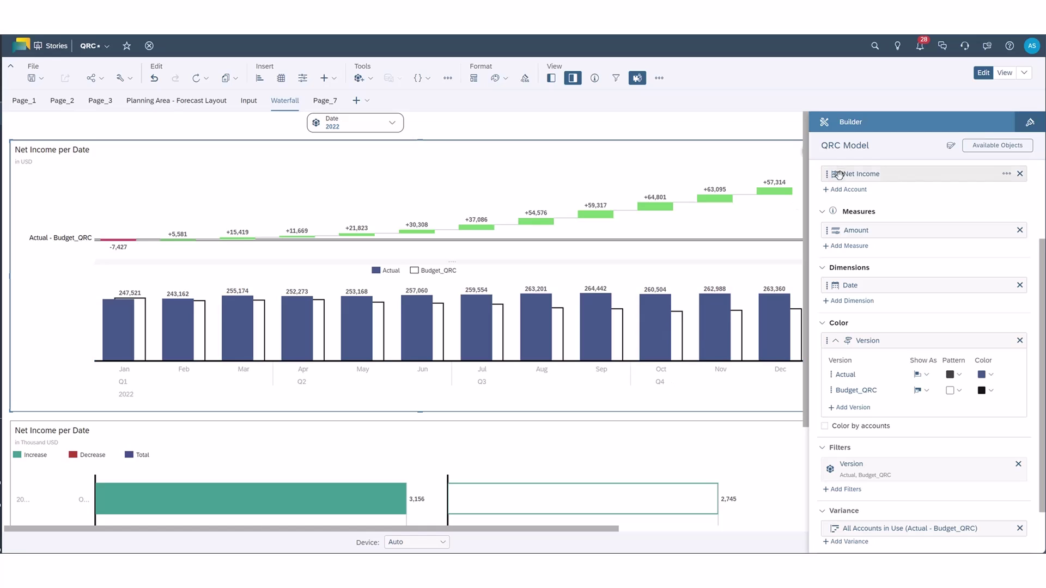
# Add a Date variance against the Previous Time Interval as a waterfall, with Scale with Base Chart off
pyautogui.scroll(-1, 923, 460)
pyautogui.click(863, 485)
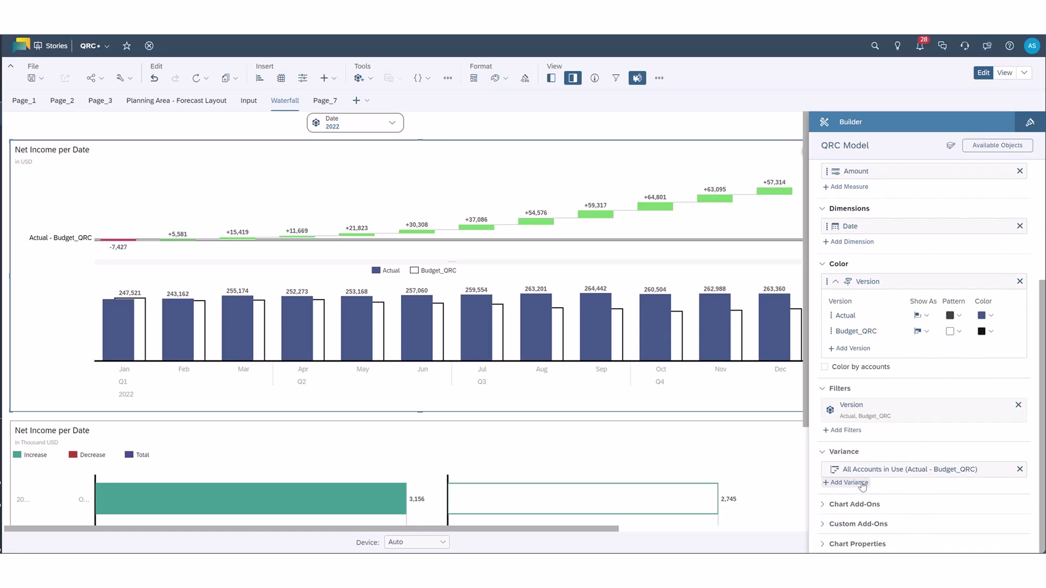
pyautogui.click(858, 197)
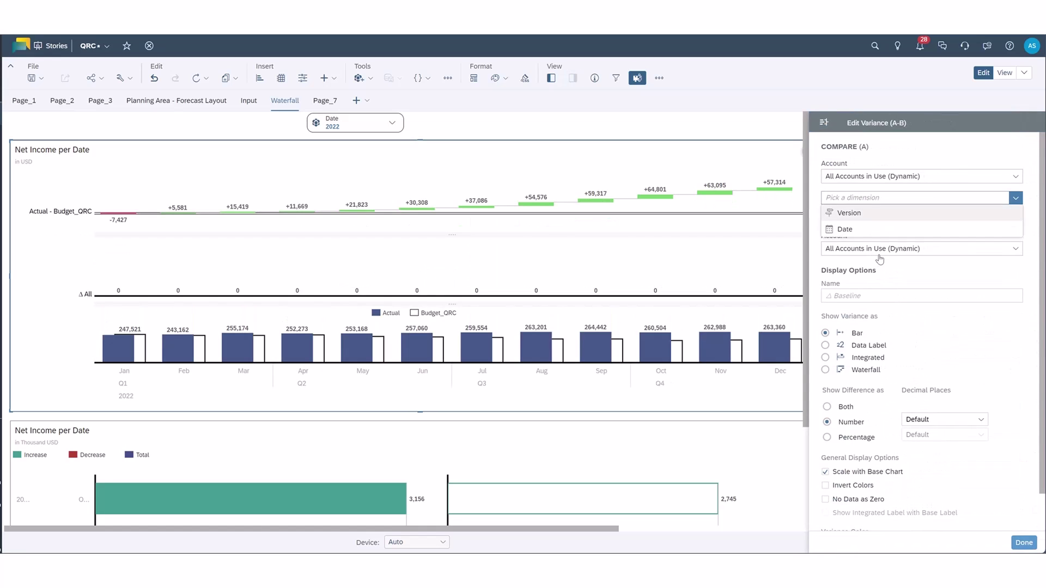
pyautogui.click(858, 230)
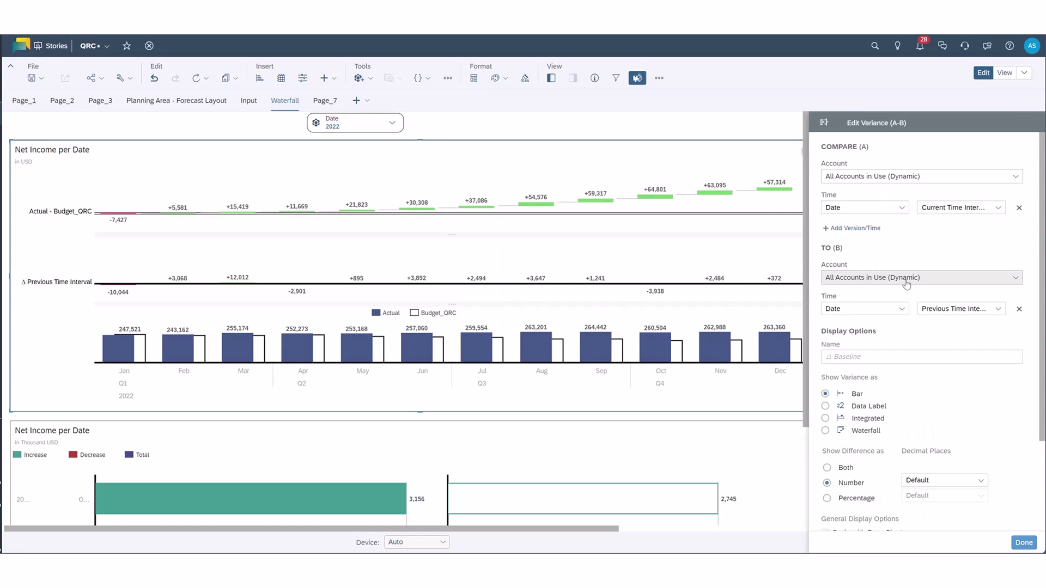
pyautogui.click(840, 430)
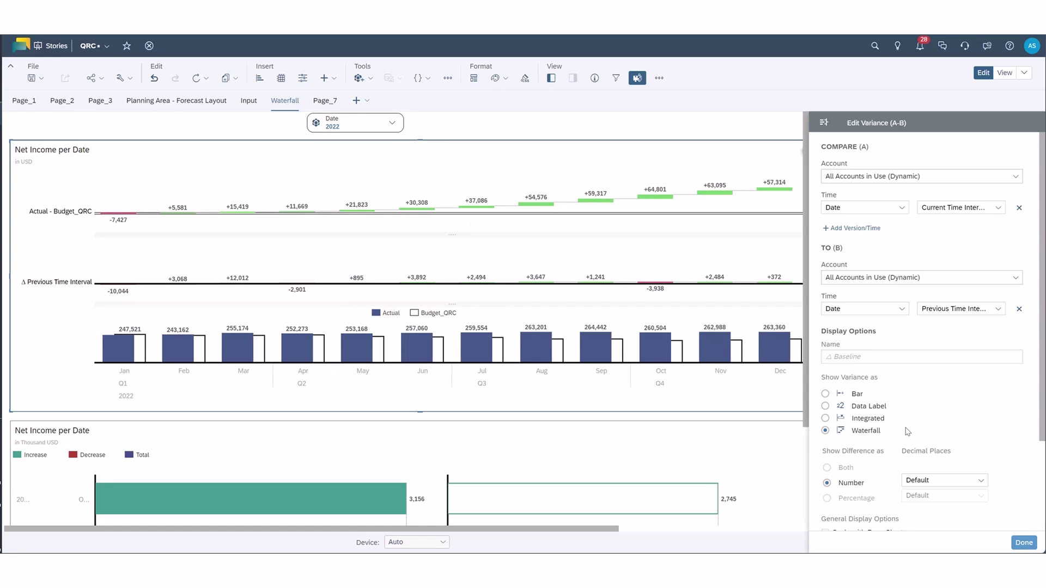
pyautogui.scroll(-2, 908, 432)
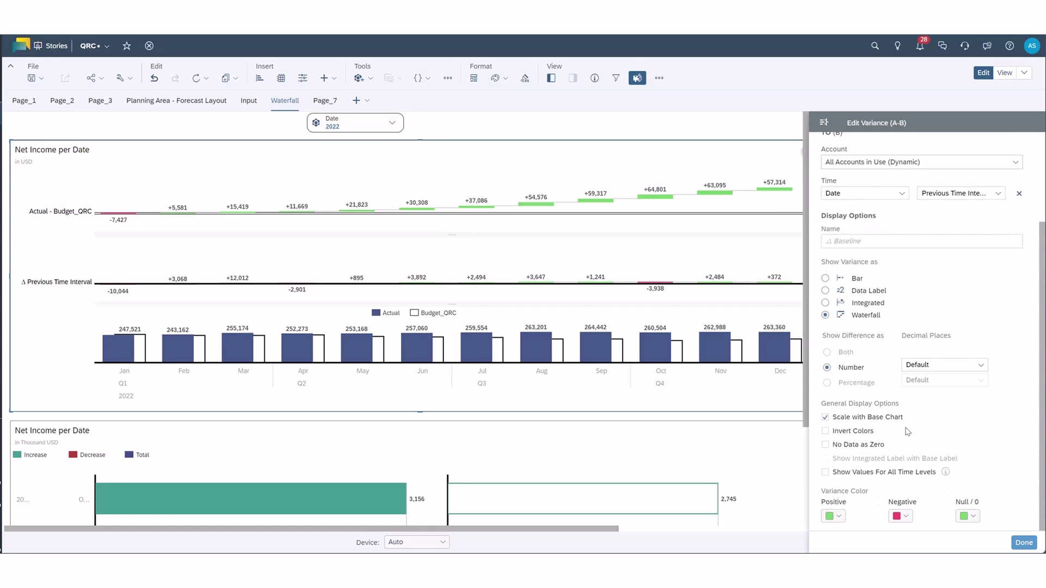
pyautogui.click(825, 418)
pyautogui.click(825, 418)
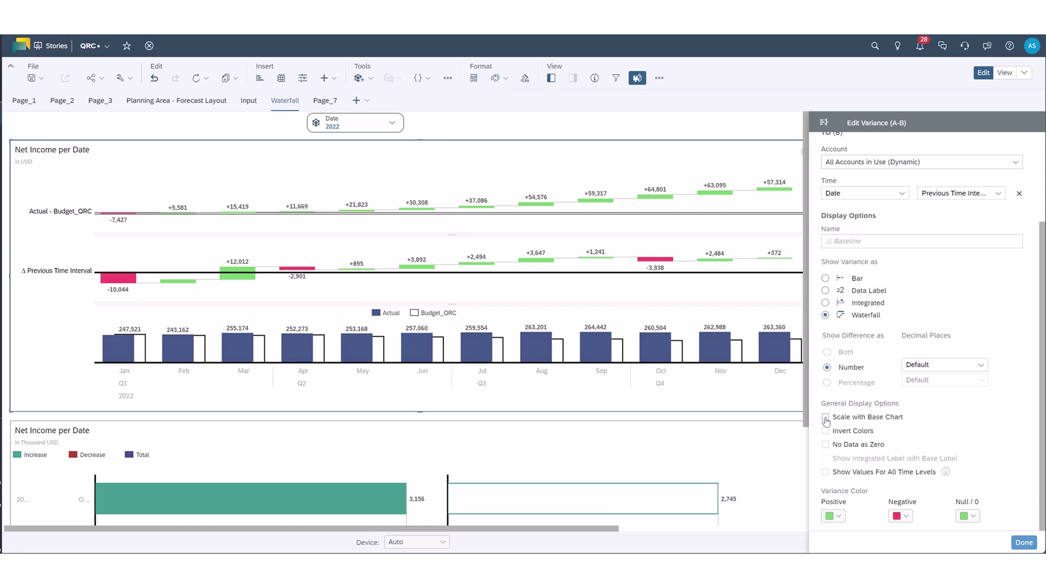
pyautogui.click(826, 418)
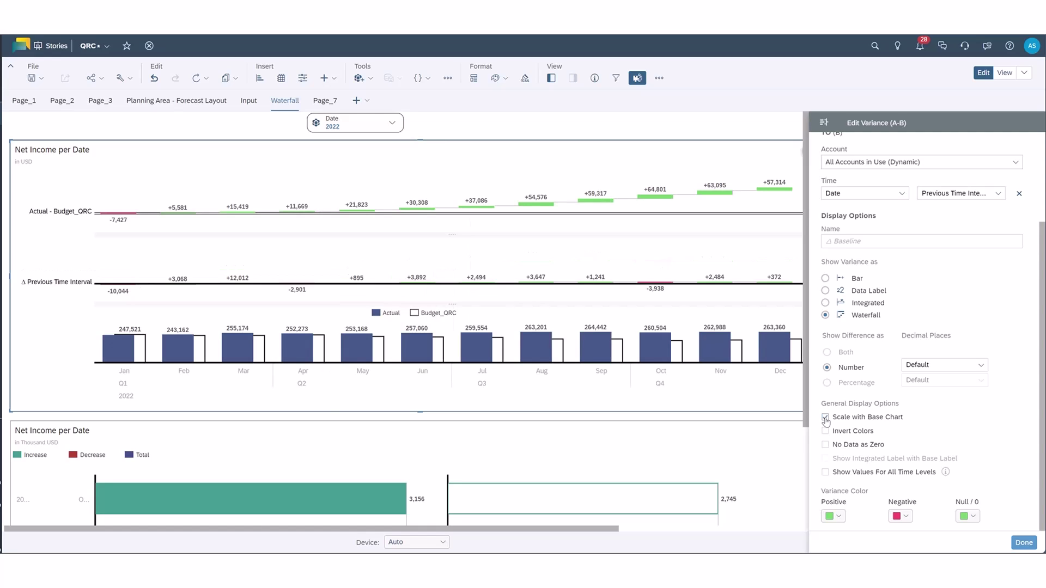
pyautogui.click(825, 418)
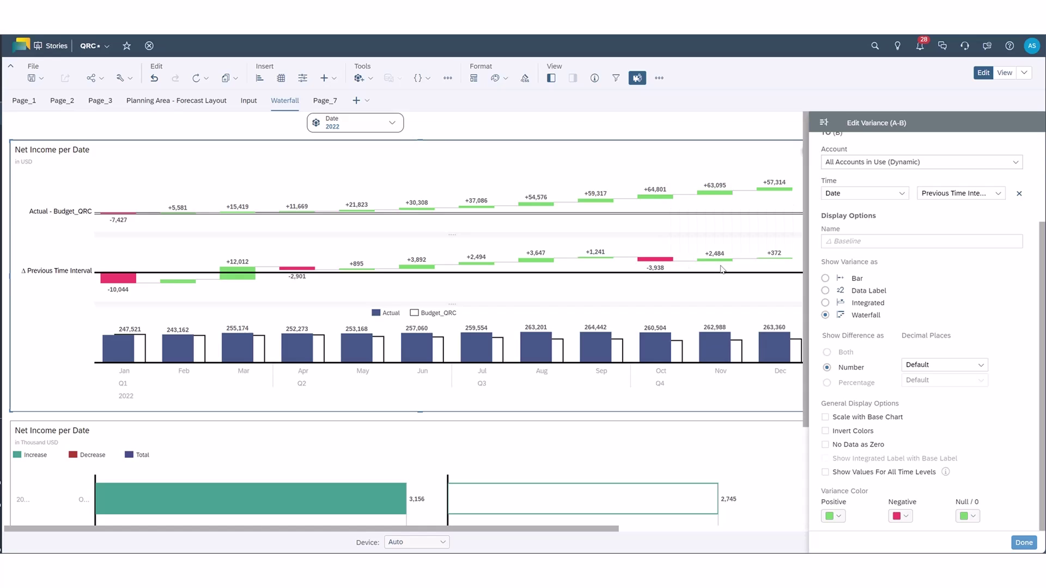
pyautogui.moveTo(124, 282)
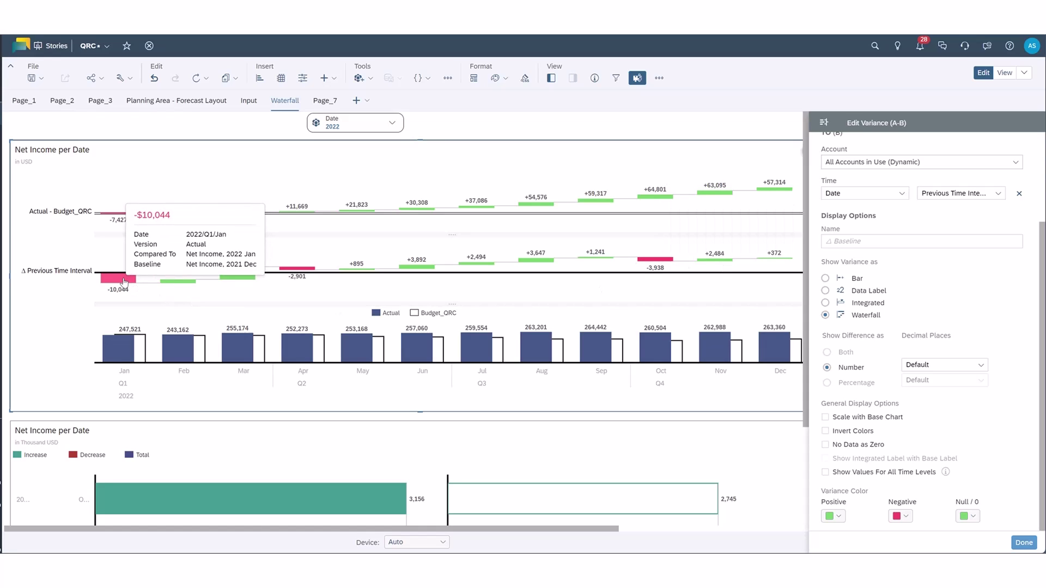
pyautogui.moveTo(171, 288)
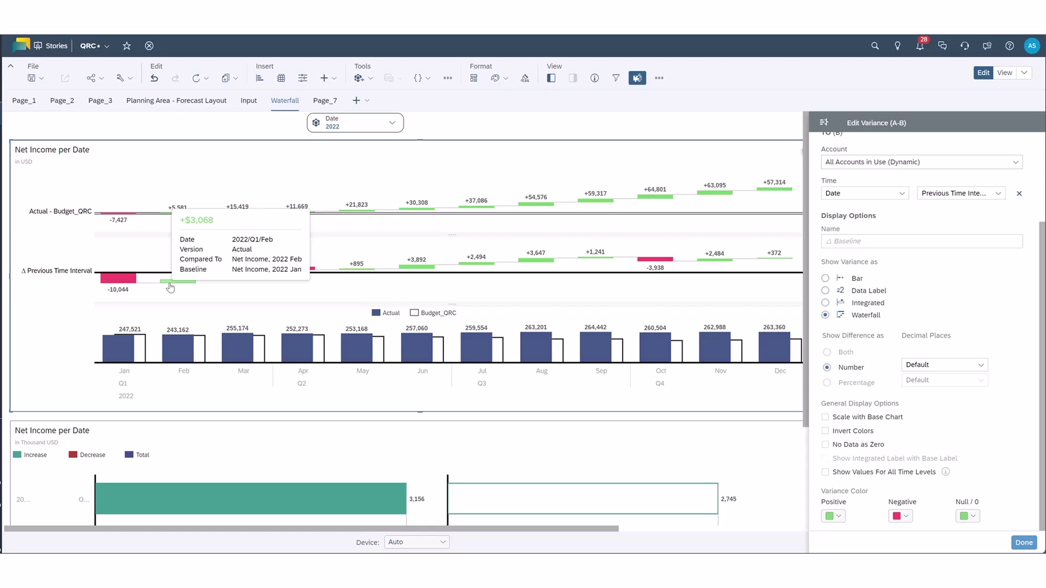
pyautogui.moveTo(231, 279)
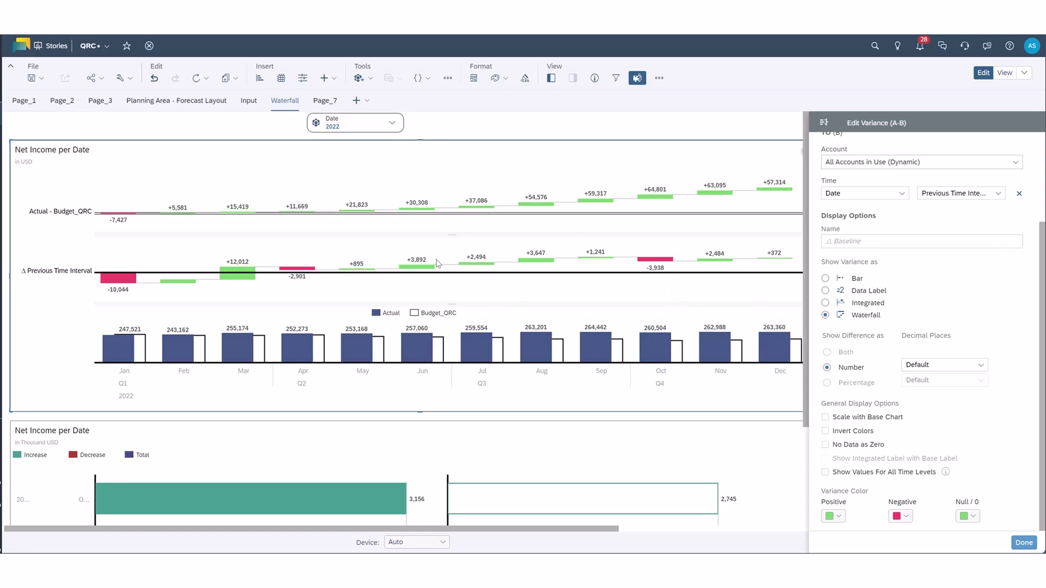
# Try Previous Year as the comparison period, then switch back to Previous Time Interval
pyautogui.moveTo(433, 269)
pyautogui.scroll(4, 991, 387)
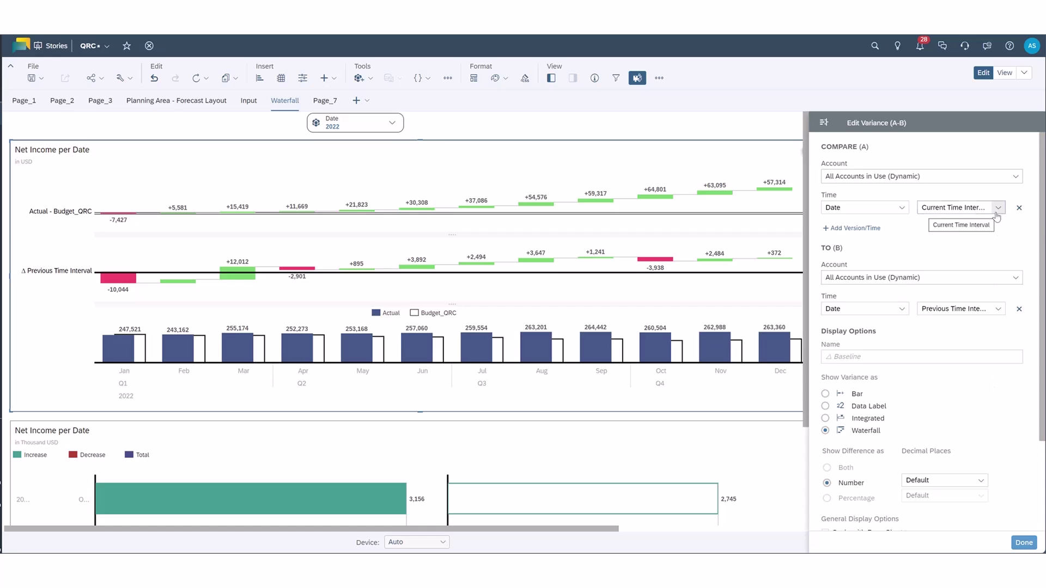
pyautogui.click(998, 309)
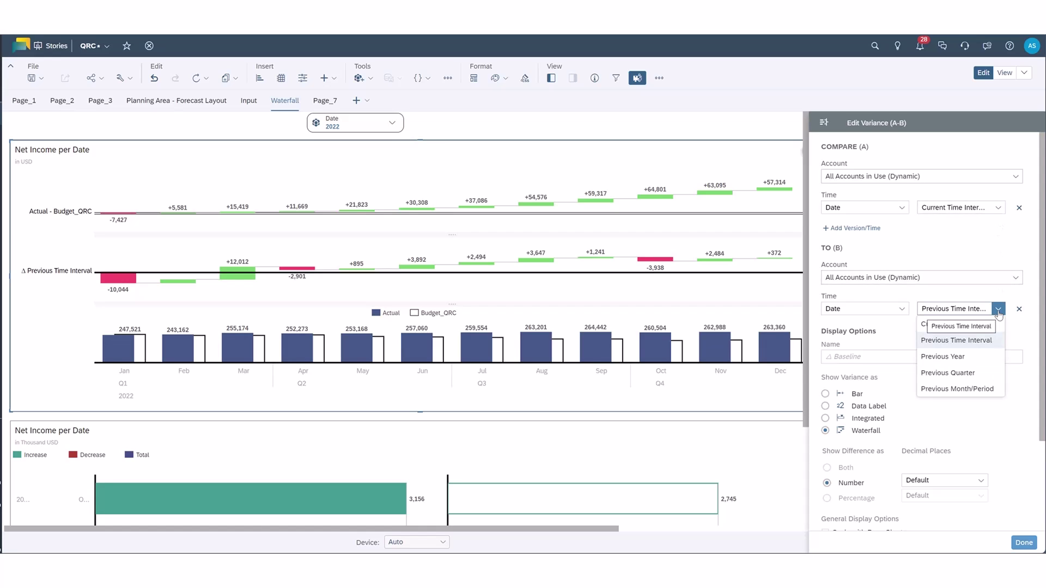
pyautogui.click(979, 357)
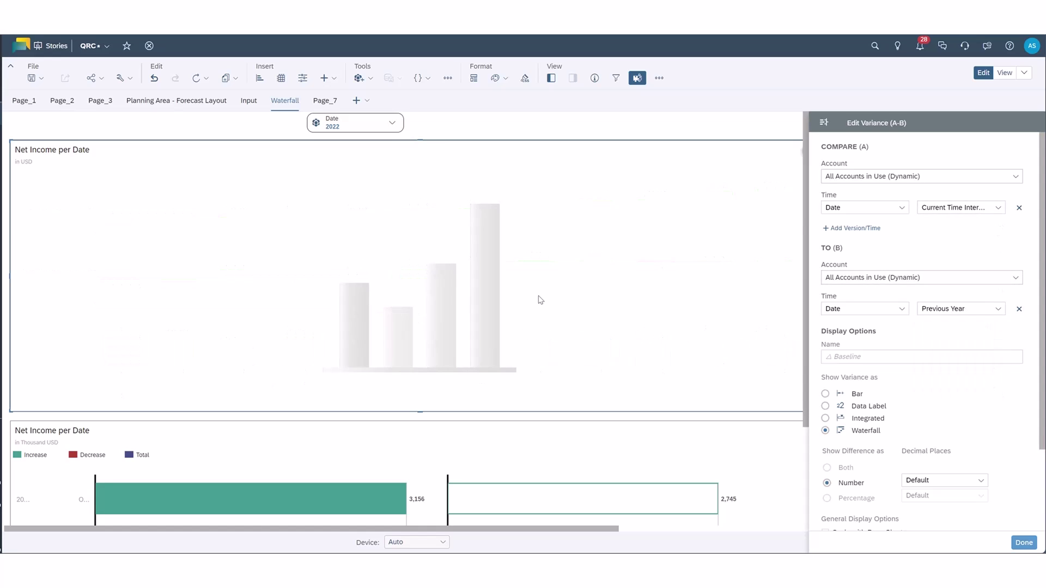
pyautogui.moveTo(121, 263)
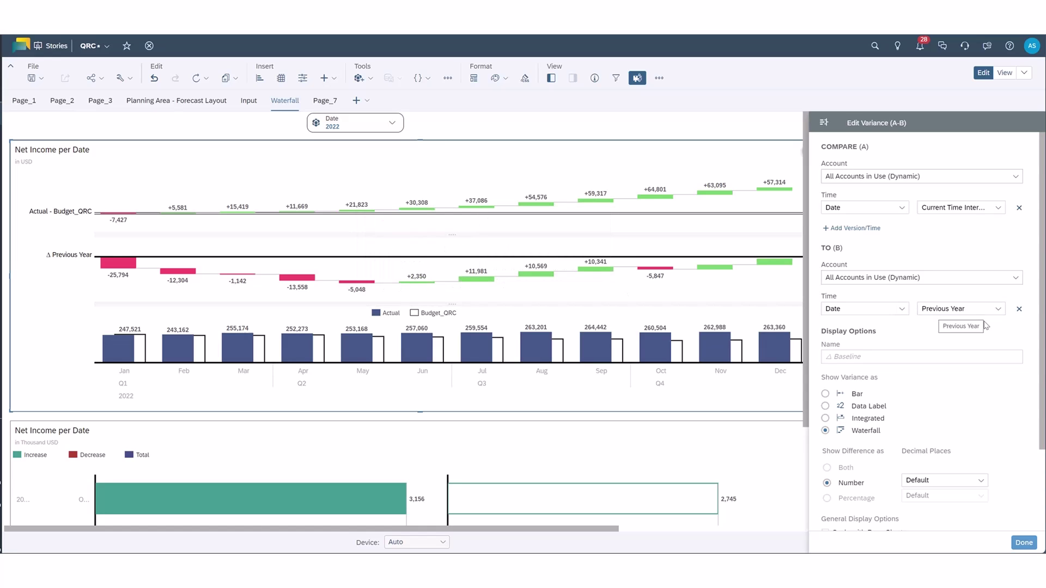
pyautogui.click(998, 309)
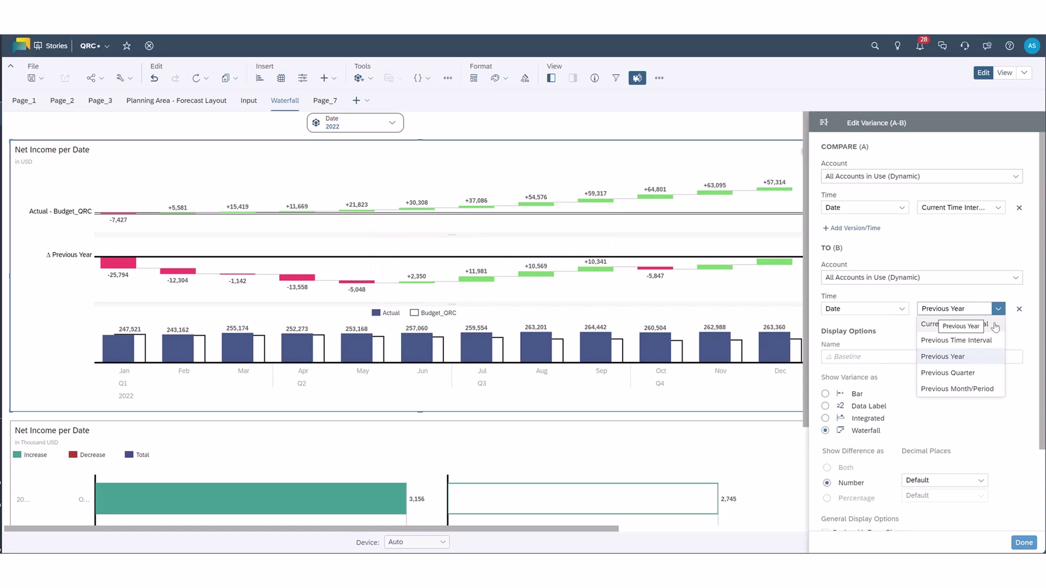
pyautogui.click(951, 340)
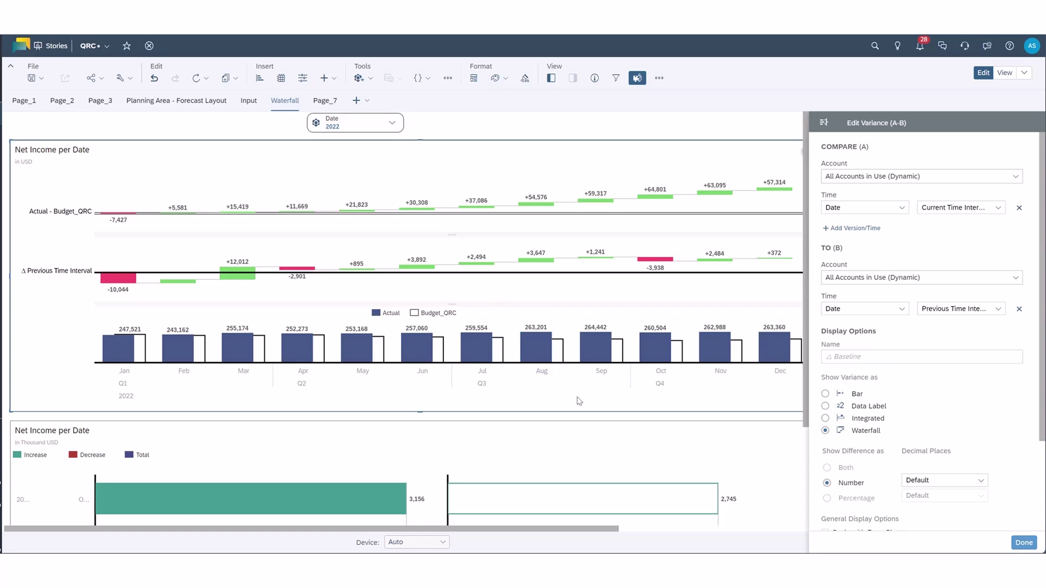
# Select the lower Net Income per Date chart and start a new variance on it
pyautogui.scroll(-3, 579, 405)
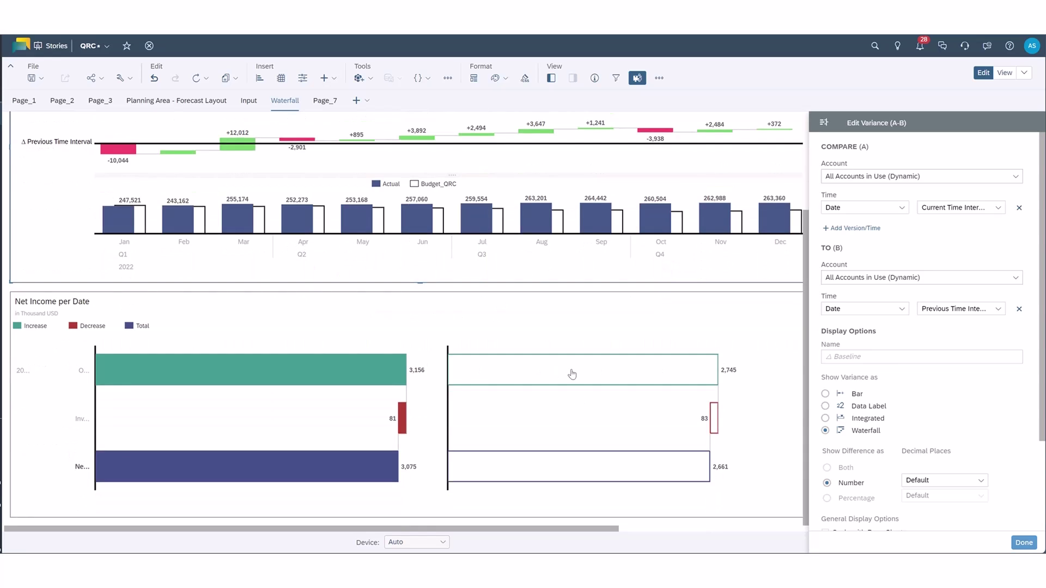
pyautogui.click(405, 413)
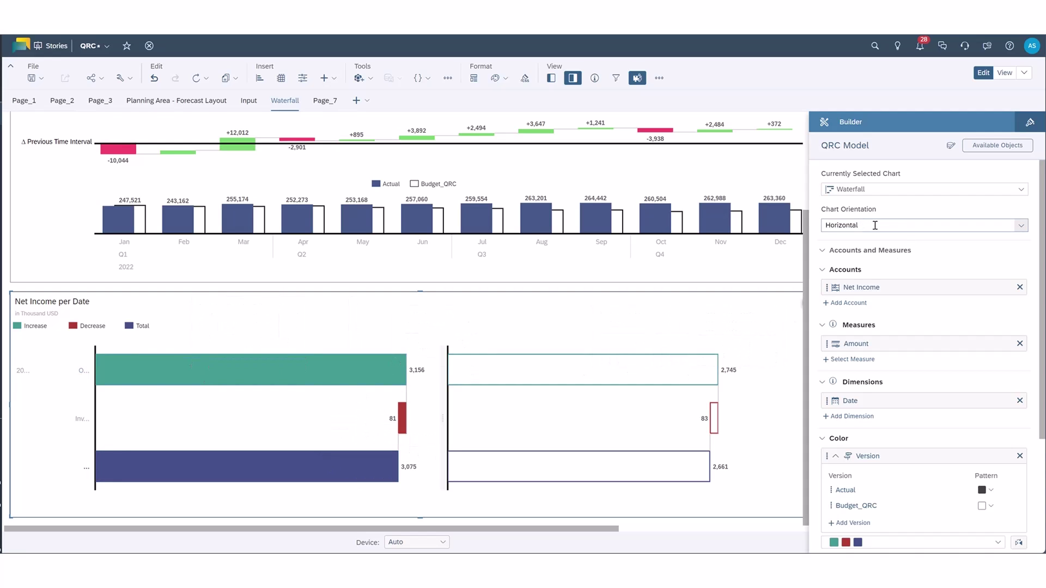
pyautogui.moveTo(292, 376)
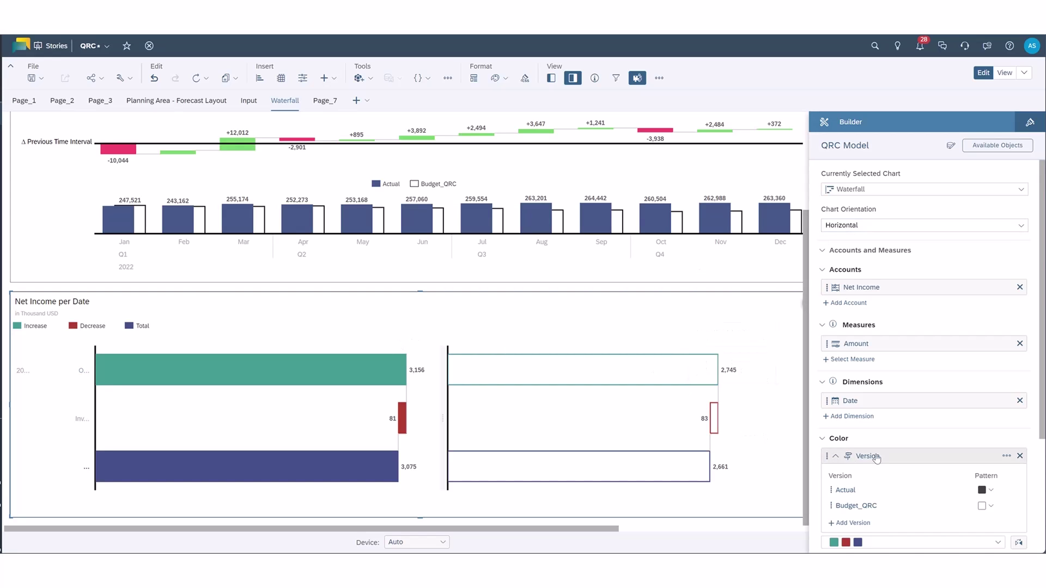
pyautogui.scroll(-3, 957, 460)
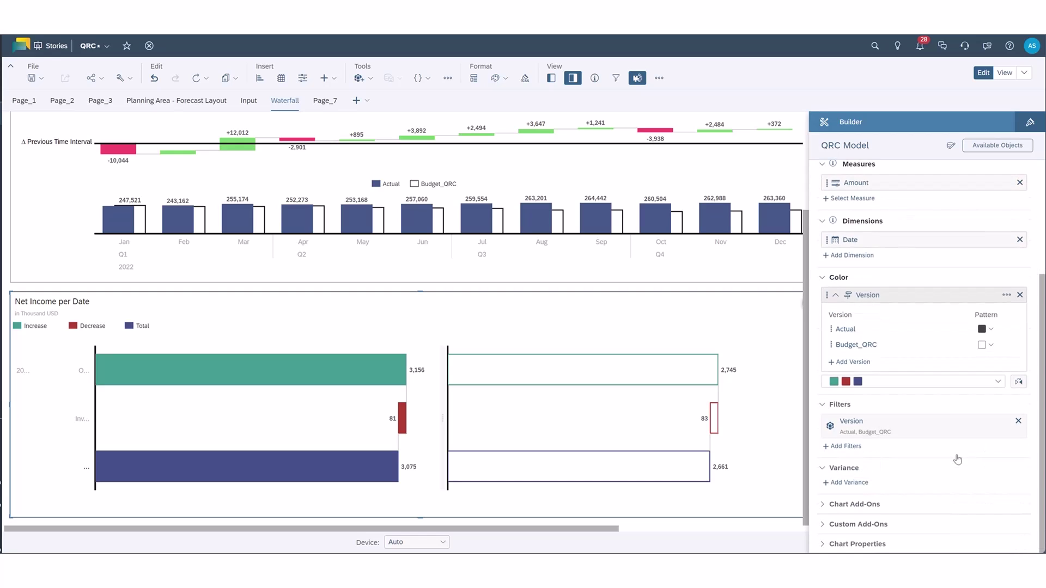
pyautogui.click(850, 484)
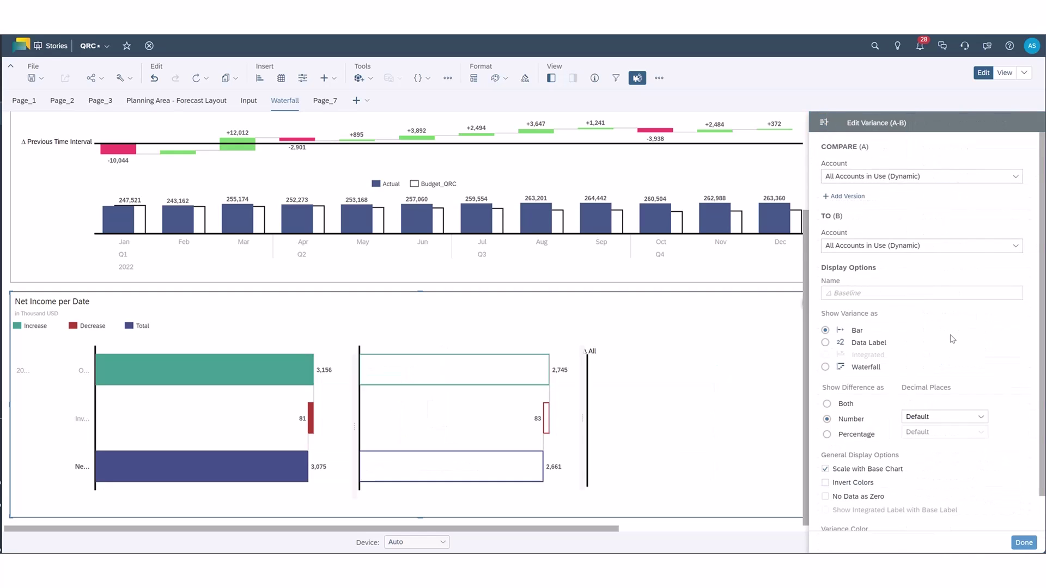
# Make the lower chart's variance a Version waterfall comparing Actual with Budget_QRC
pyautogui.click(826, 367)
pyautogui.click(845, 196)
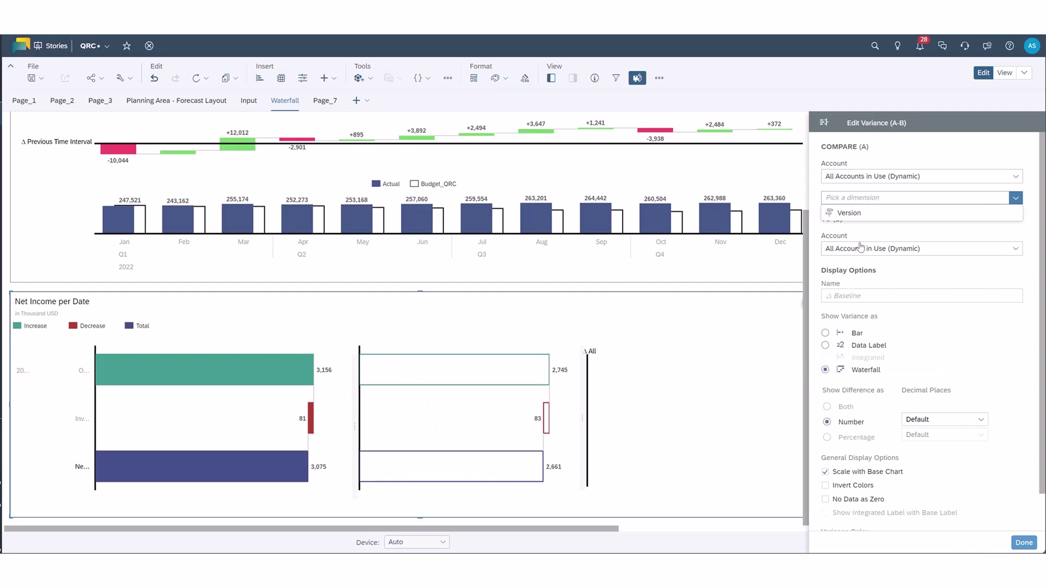
pyautogui.click(849, 212)
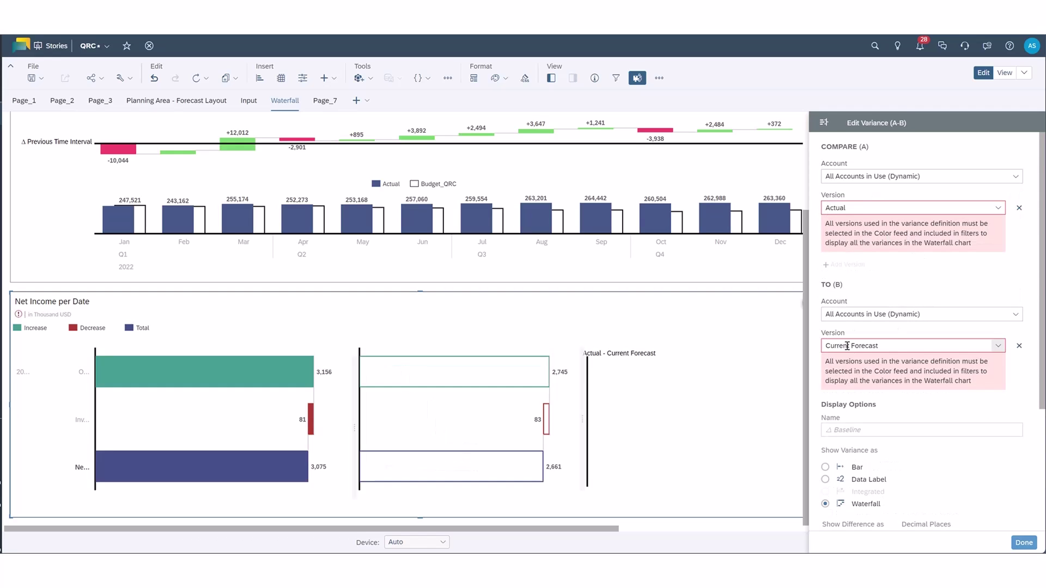
pyautogui.click(998, 346)
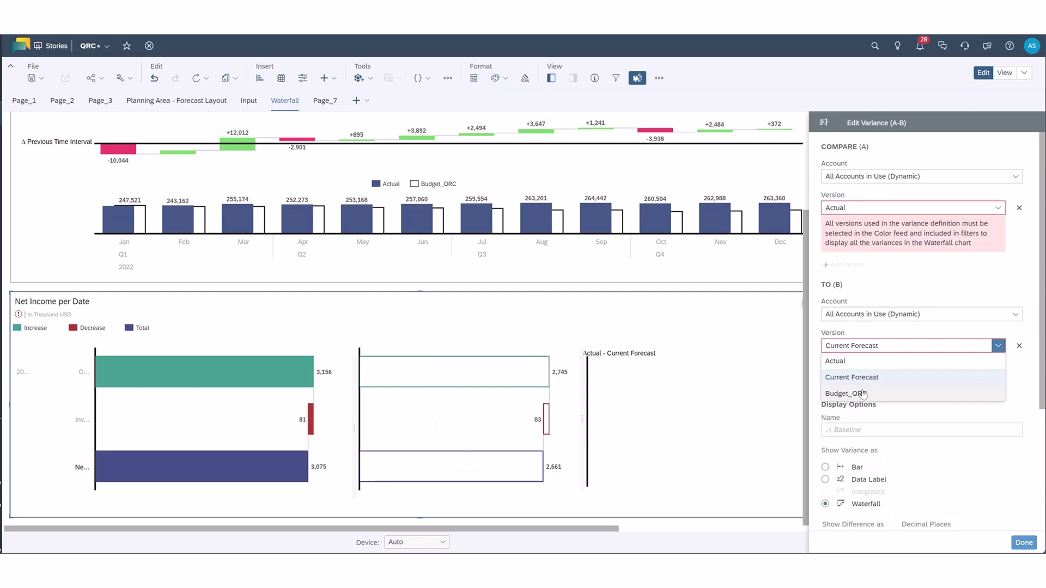
pyautogui.click(862, 394)
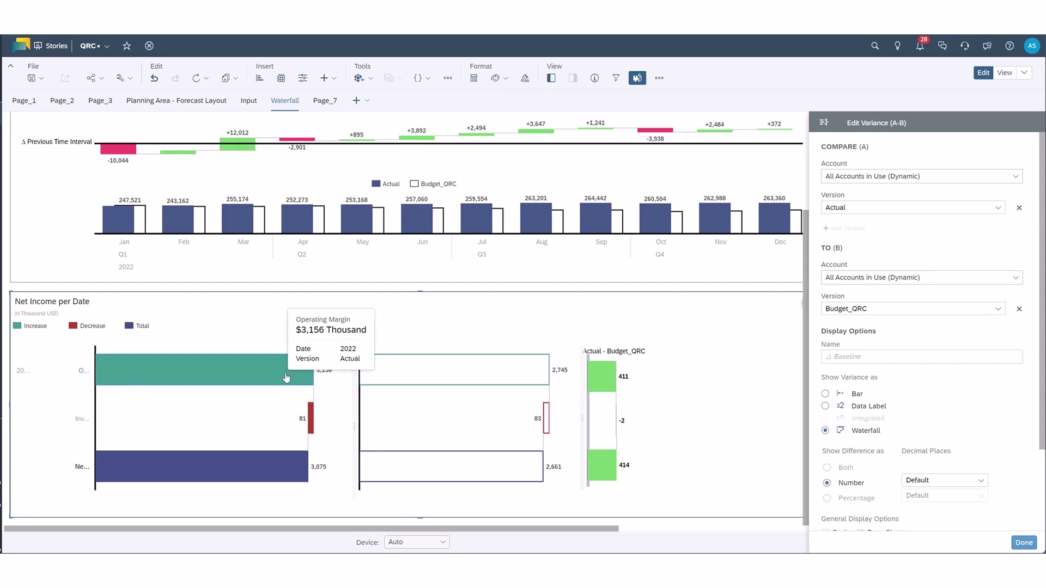
# Uncheck Scale with Base Chart for the lower Actual − Budget_QRC variance
pyautogui.click(81, 374)
pyautogui.moveTo(96, 371)
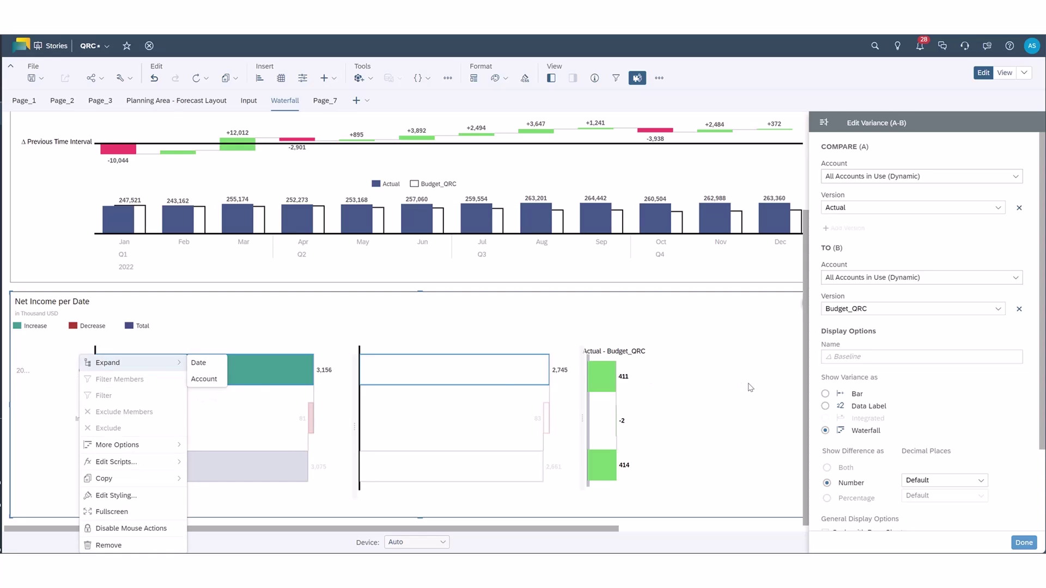
pyautogui.click(890, 386)
pyautogui.scroll(-2, 890, 386)
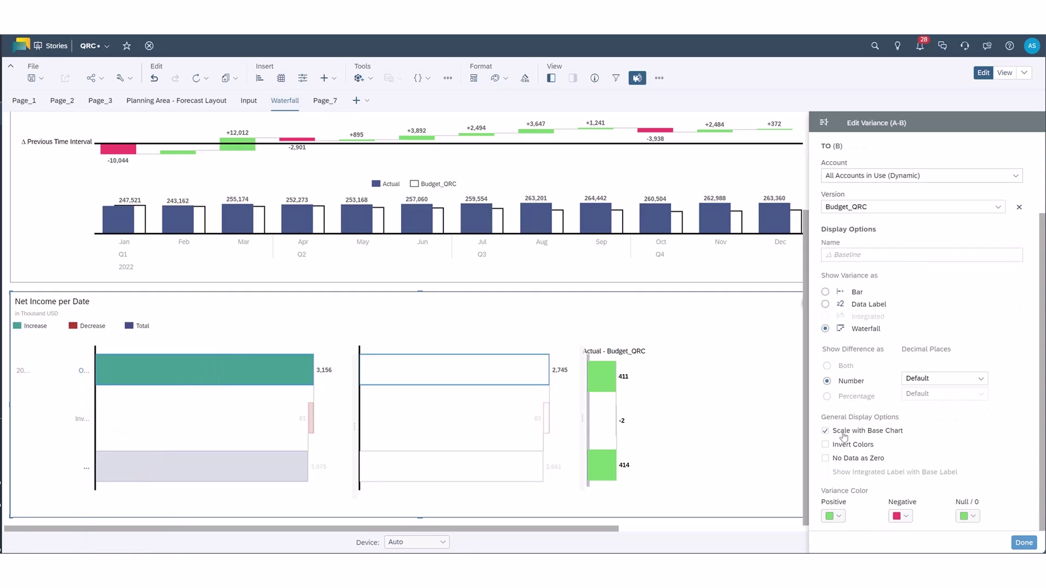
pyautogui.click(826, 431)
pyautogui.click(827, 432)
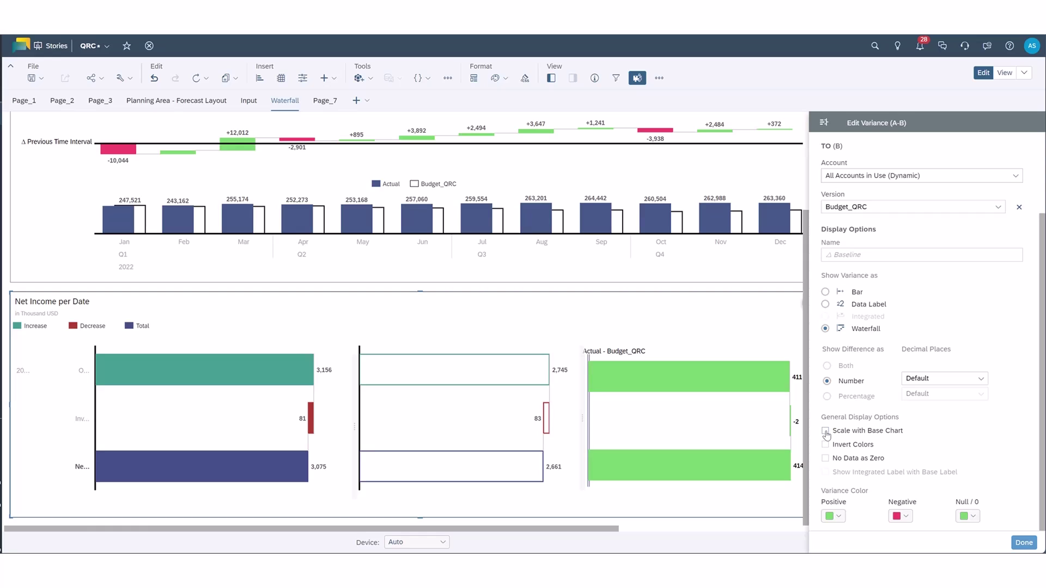
pyautogui.click(826, 431)
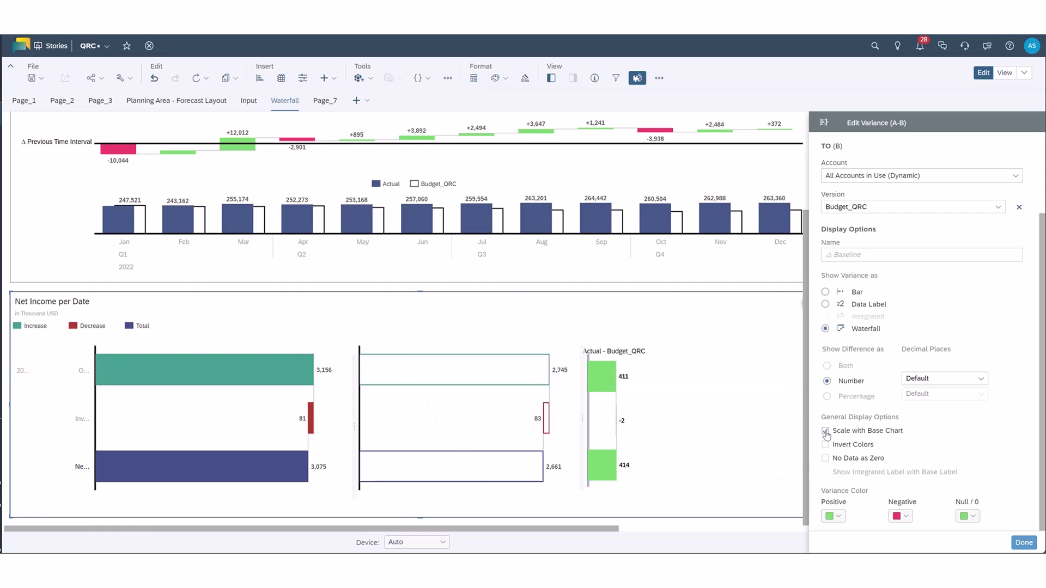
pyautogui.click(825, 431)
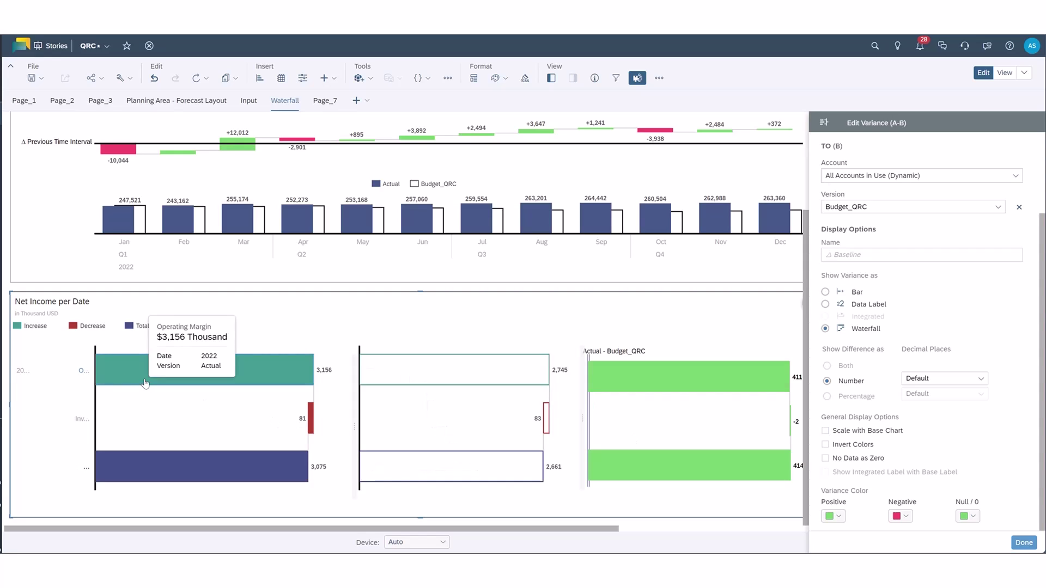
# Expand Operating Margin by Account in the lower Actual - Budget_QRC waterfall
pyautogui.click(82, 372)
pyautogui.moveTo(116, 364)
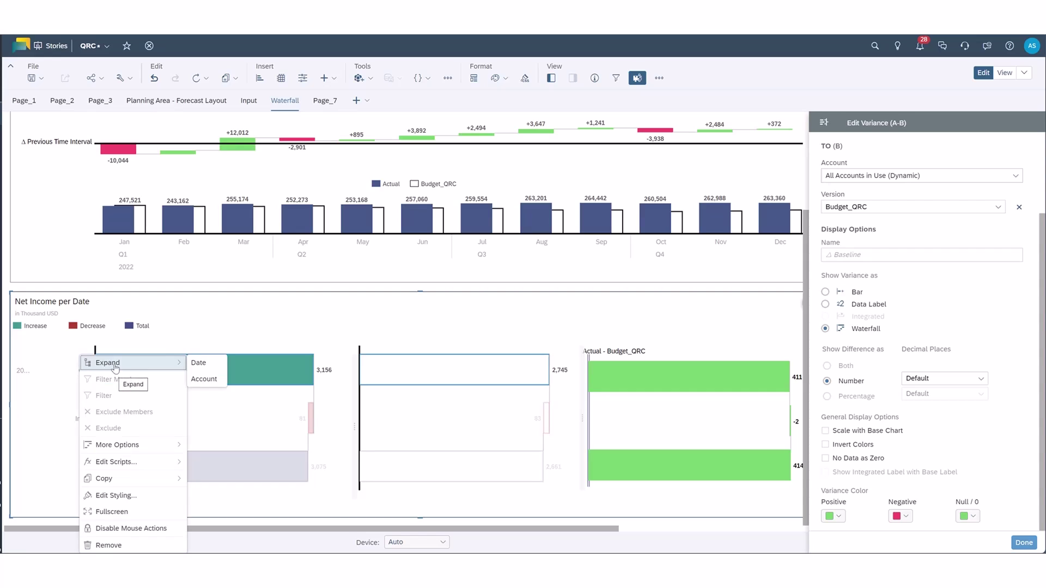
pyautogui.click(204, 378)
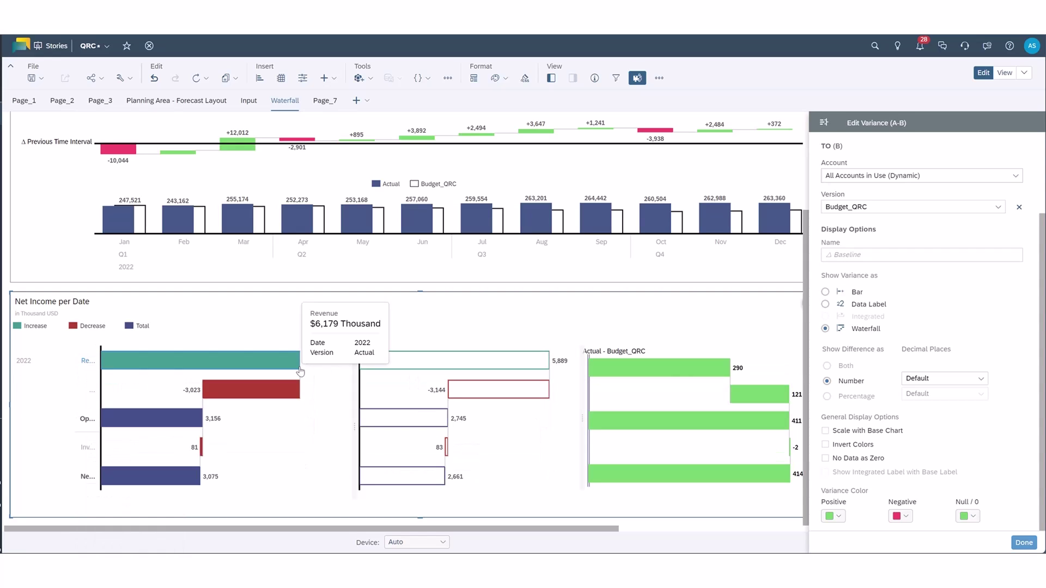
# Expand Revenue by Account, revealing Revenue at +290 and Commission at -70 thousand
pyautogui.click(85, 364)
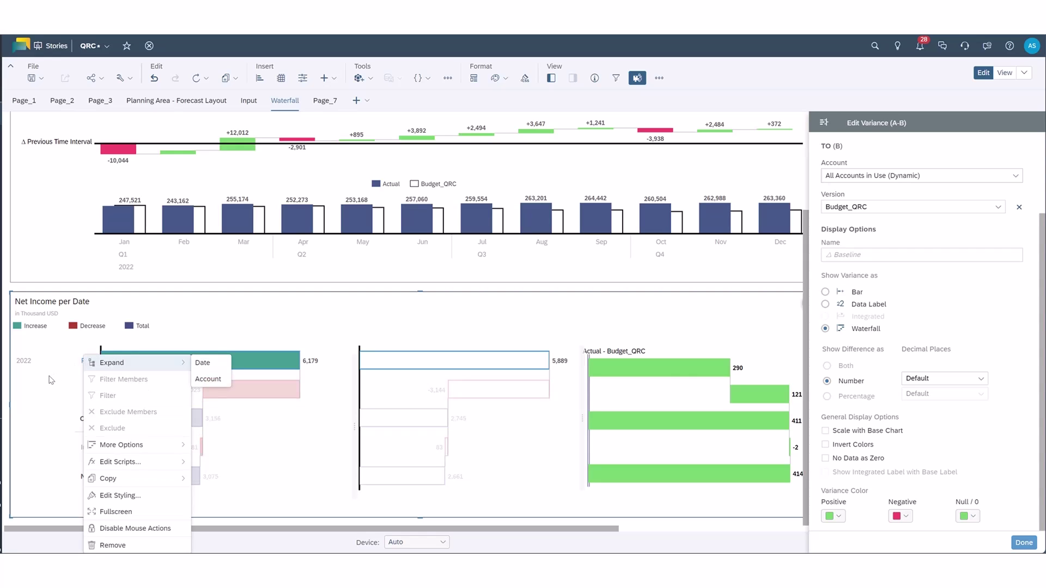
pyautogui.press('Escape')
pyautogui.click(87, 363)
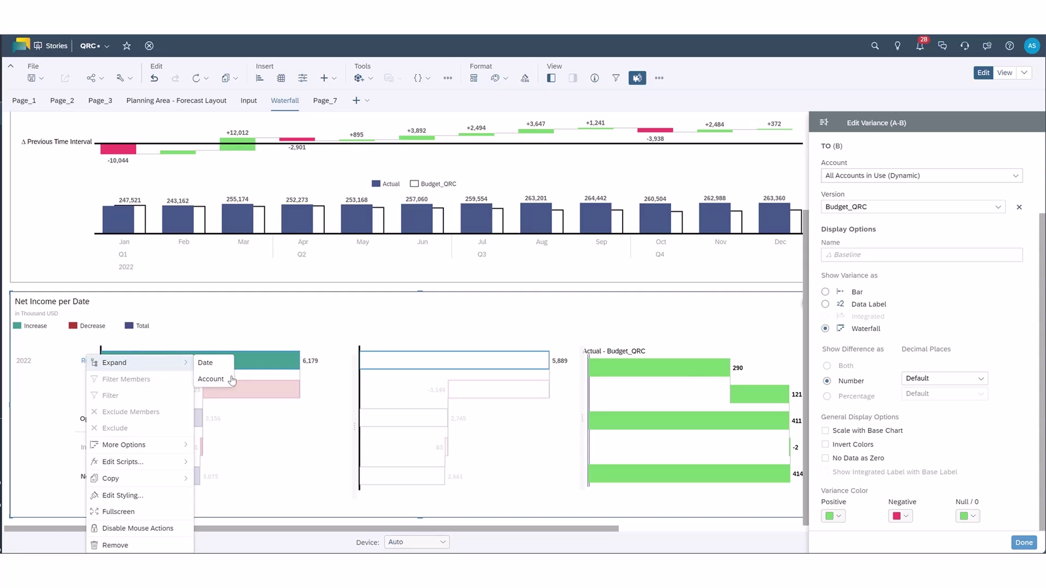
pyautogui.click(225, 384)
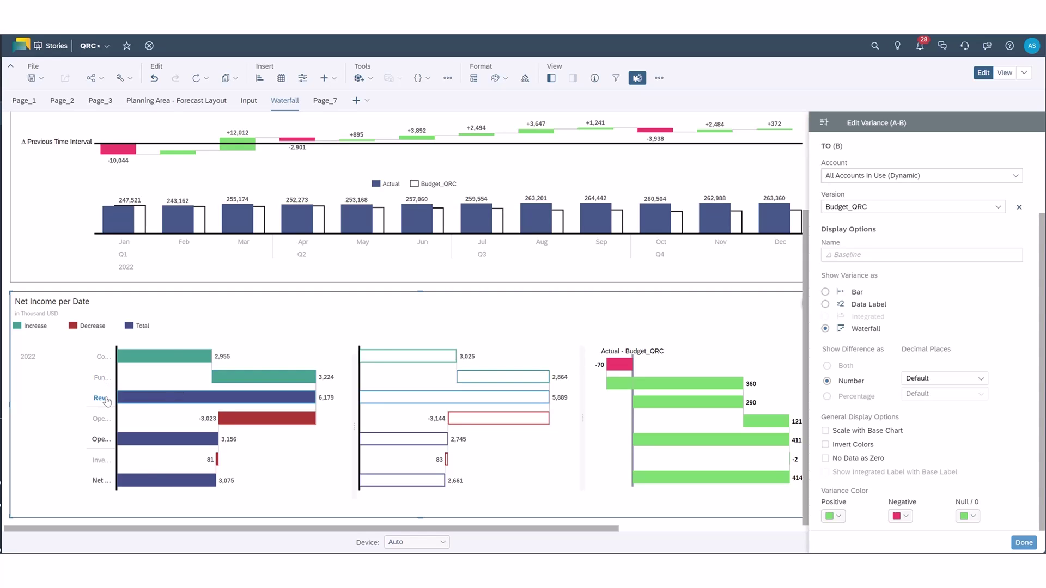
pyautogui.moveTo(723, 393)
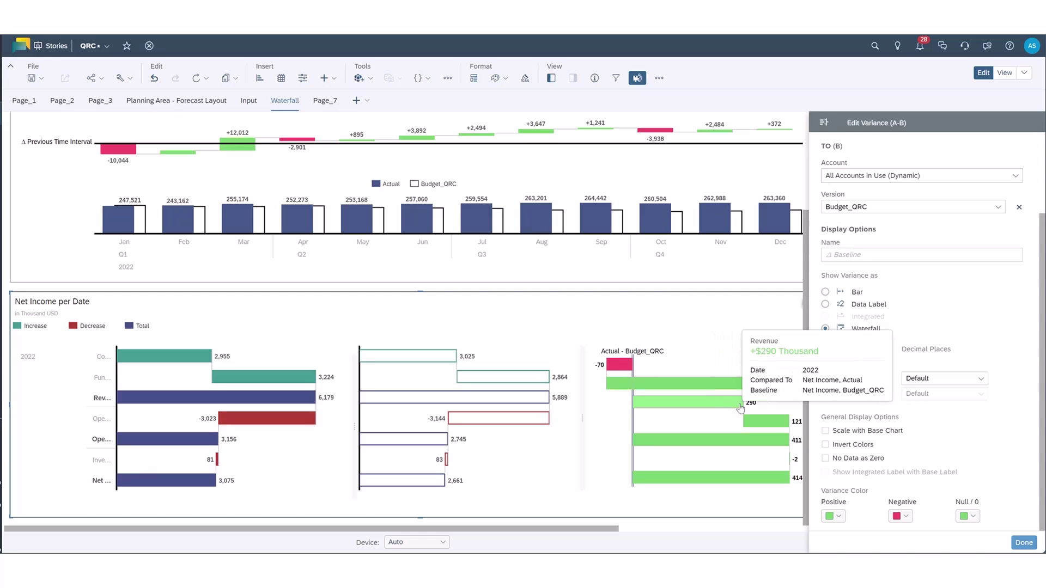
pyautogui.moveTo(615, 369)
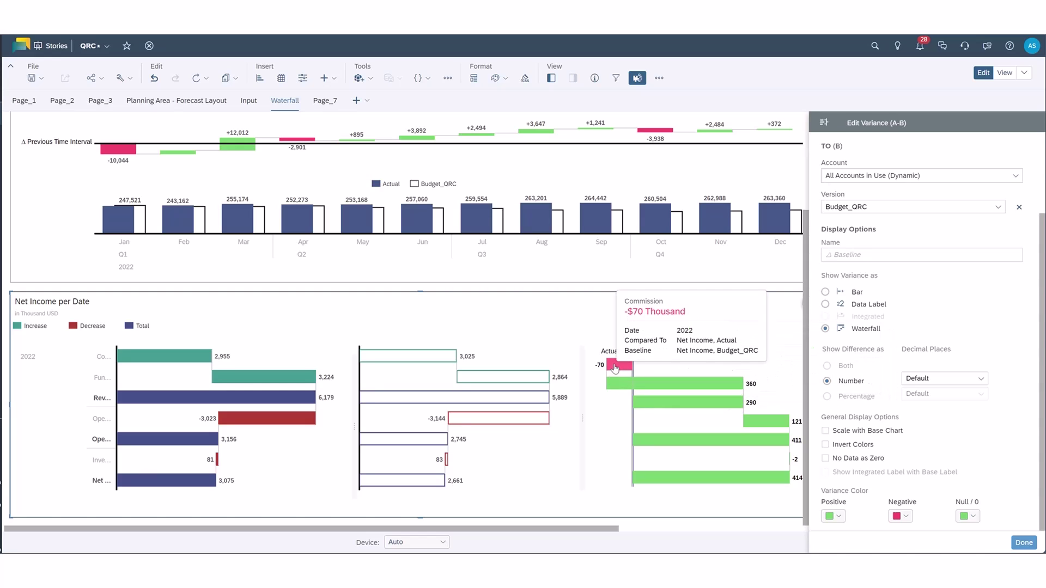
# Expand Commission by Account to show the Equities variance of -35 thousand for 2022
pyautogui.rightClick(103, 362)
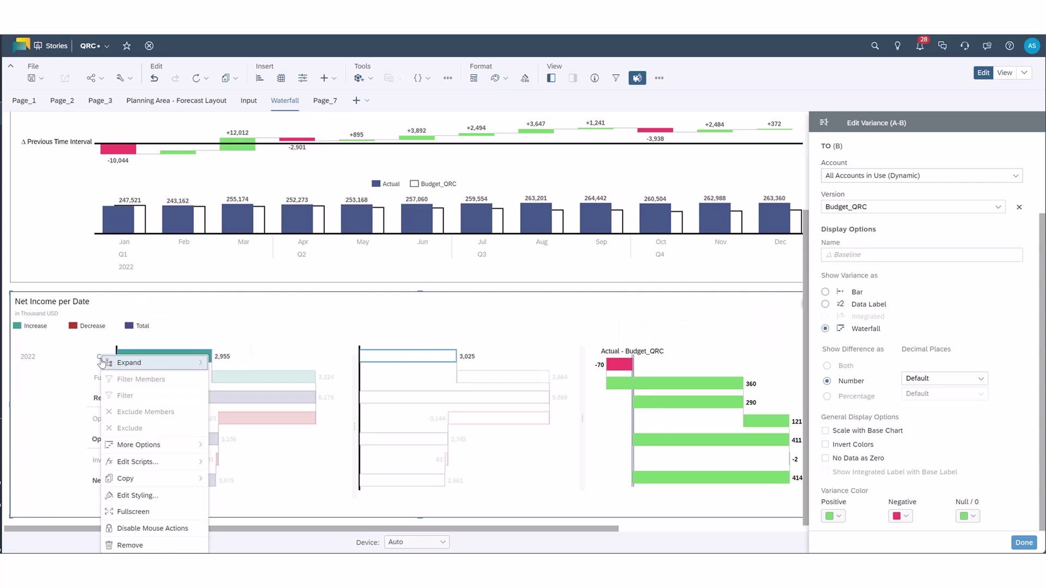
pyautogui.moveTo(103, 362)
pyautogui.click(224, 380)
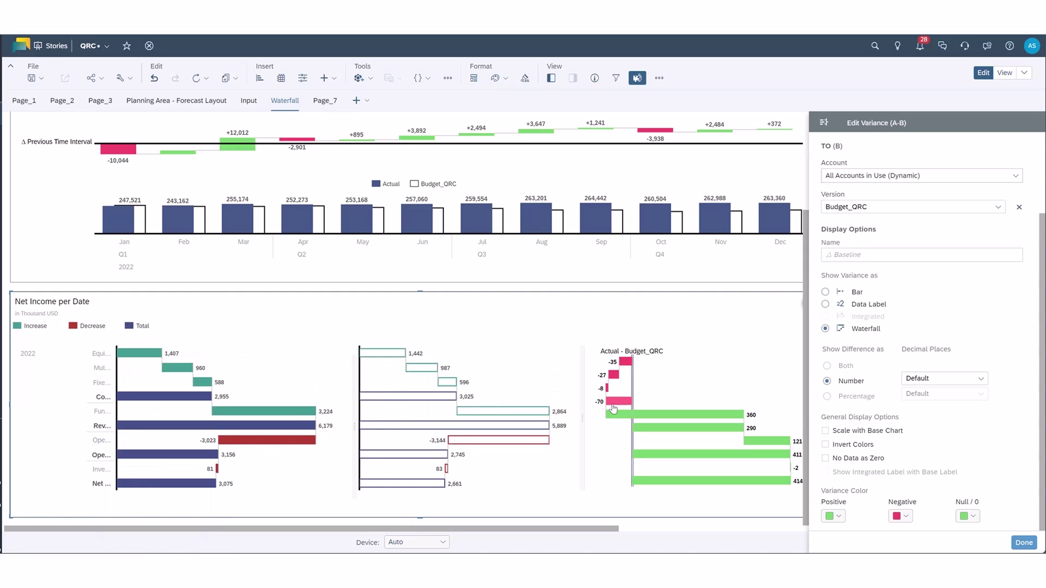
pyautogui.moveTo(621, 406)
pyautogui.moveTo(627, 364)
pyautogui.moveTo(625, 369)
pyautogui.moveTo(602, 531); pyautogui.dragTo(511, 532)
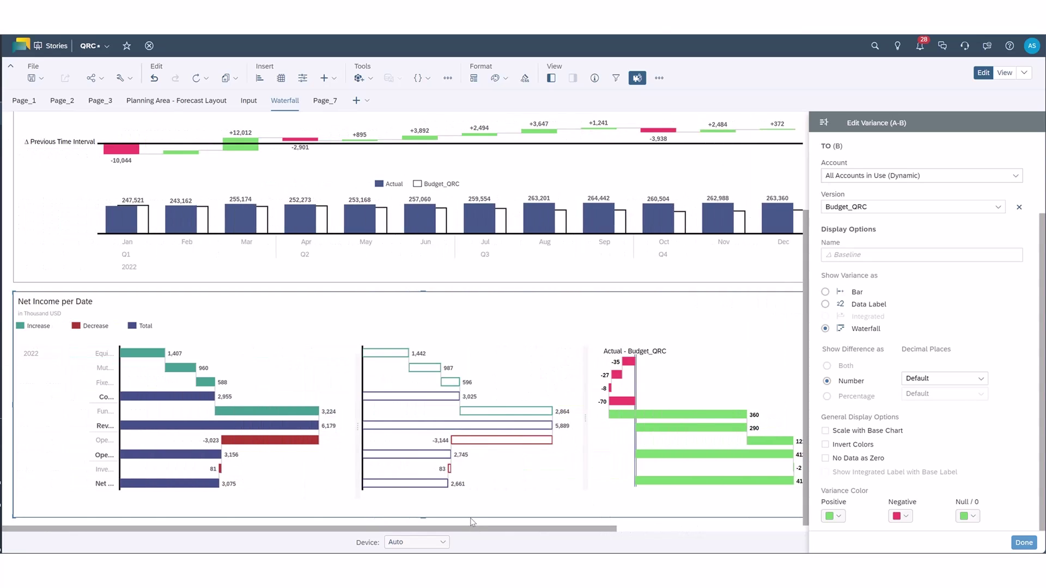